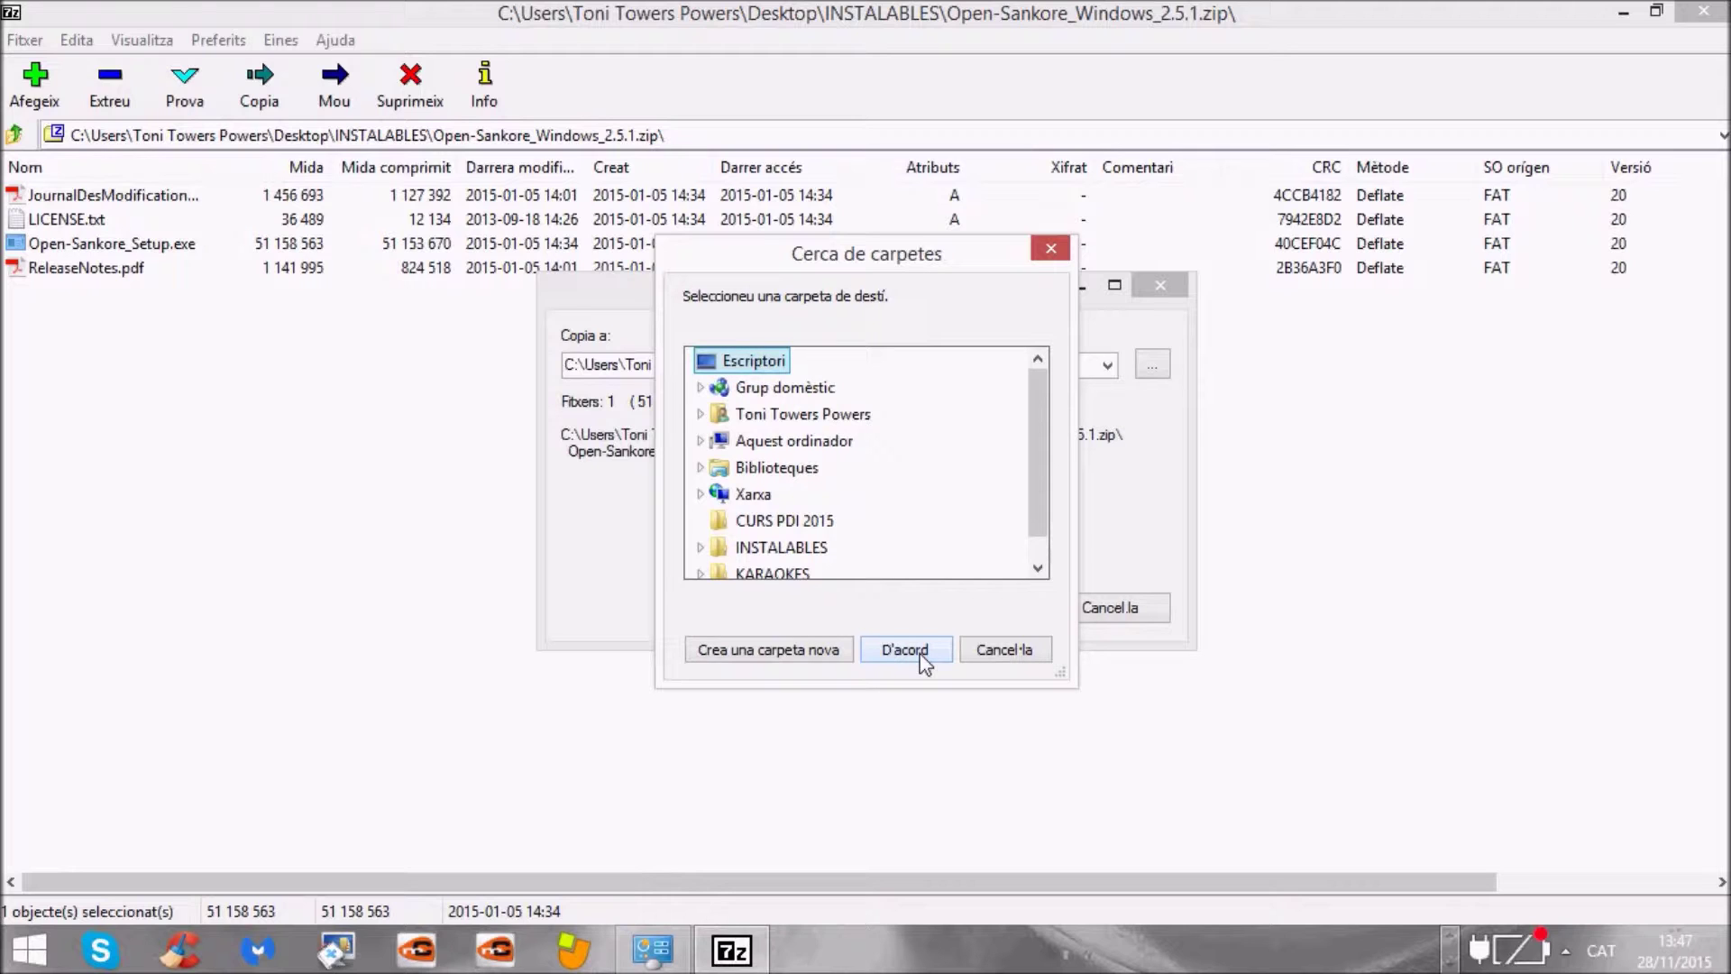
# Step: Extract Open-Sankore_Setup.exe from the zip archive to the desktop, then close the archive and minimise the INSTALABLES folder
pyautogui.click(924, 663)
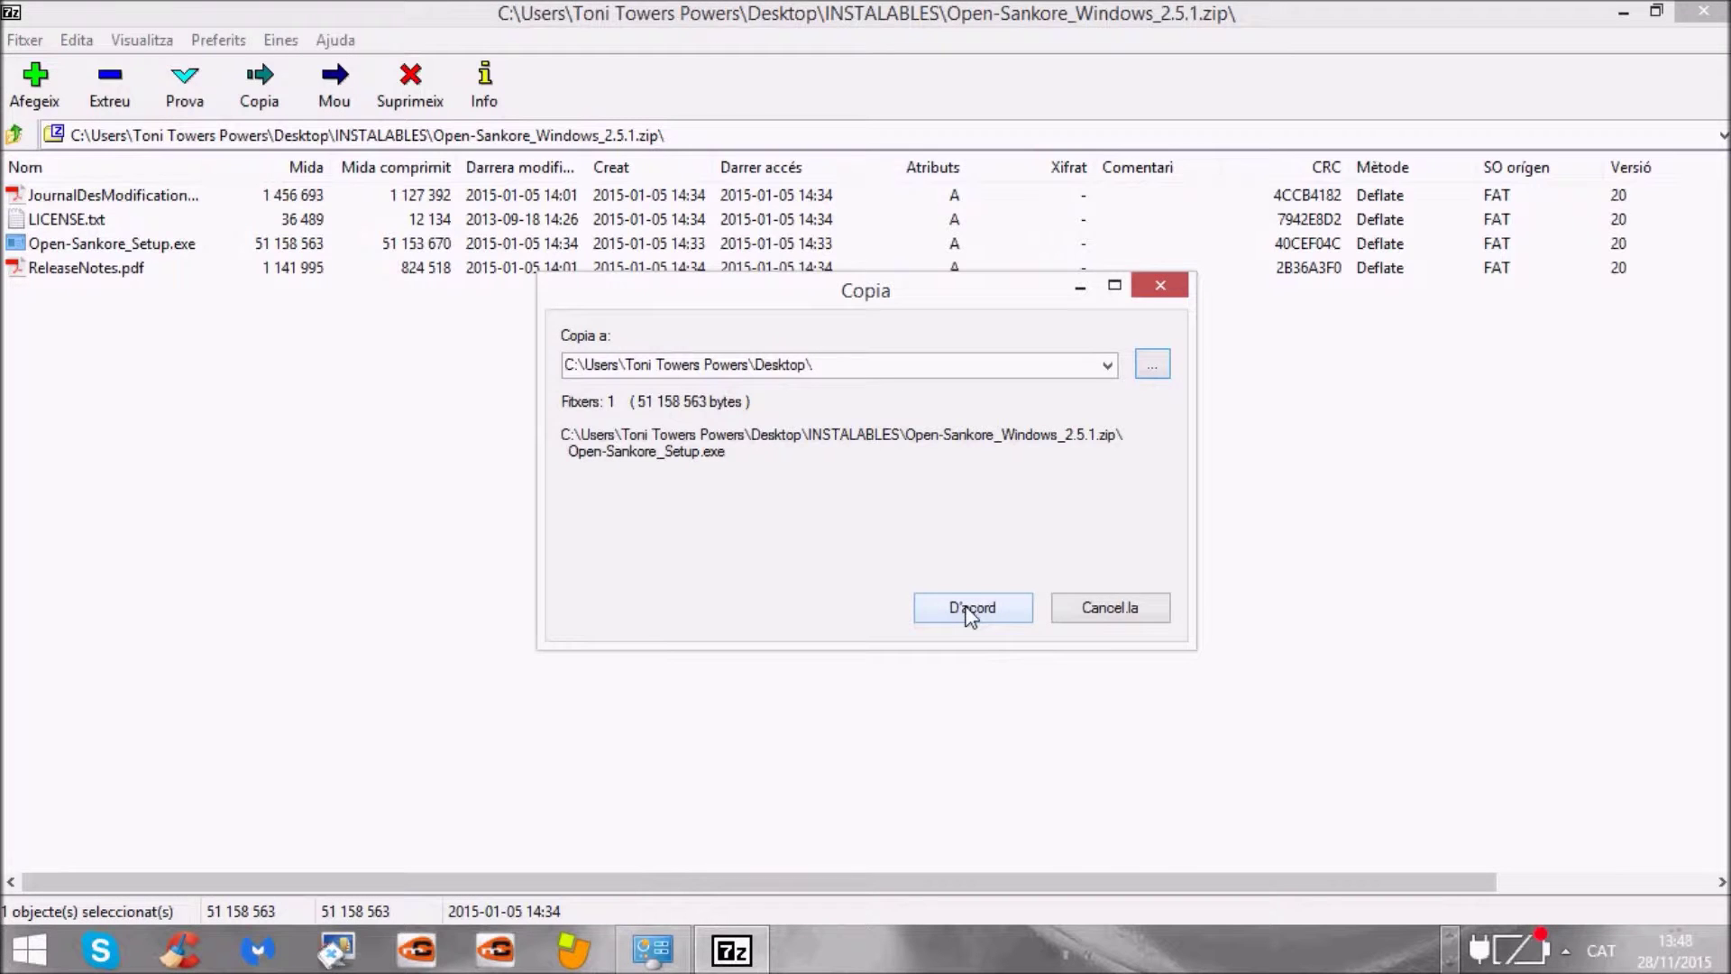
pyautogui.click(970, 613)
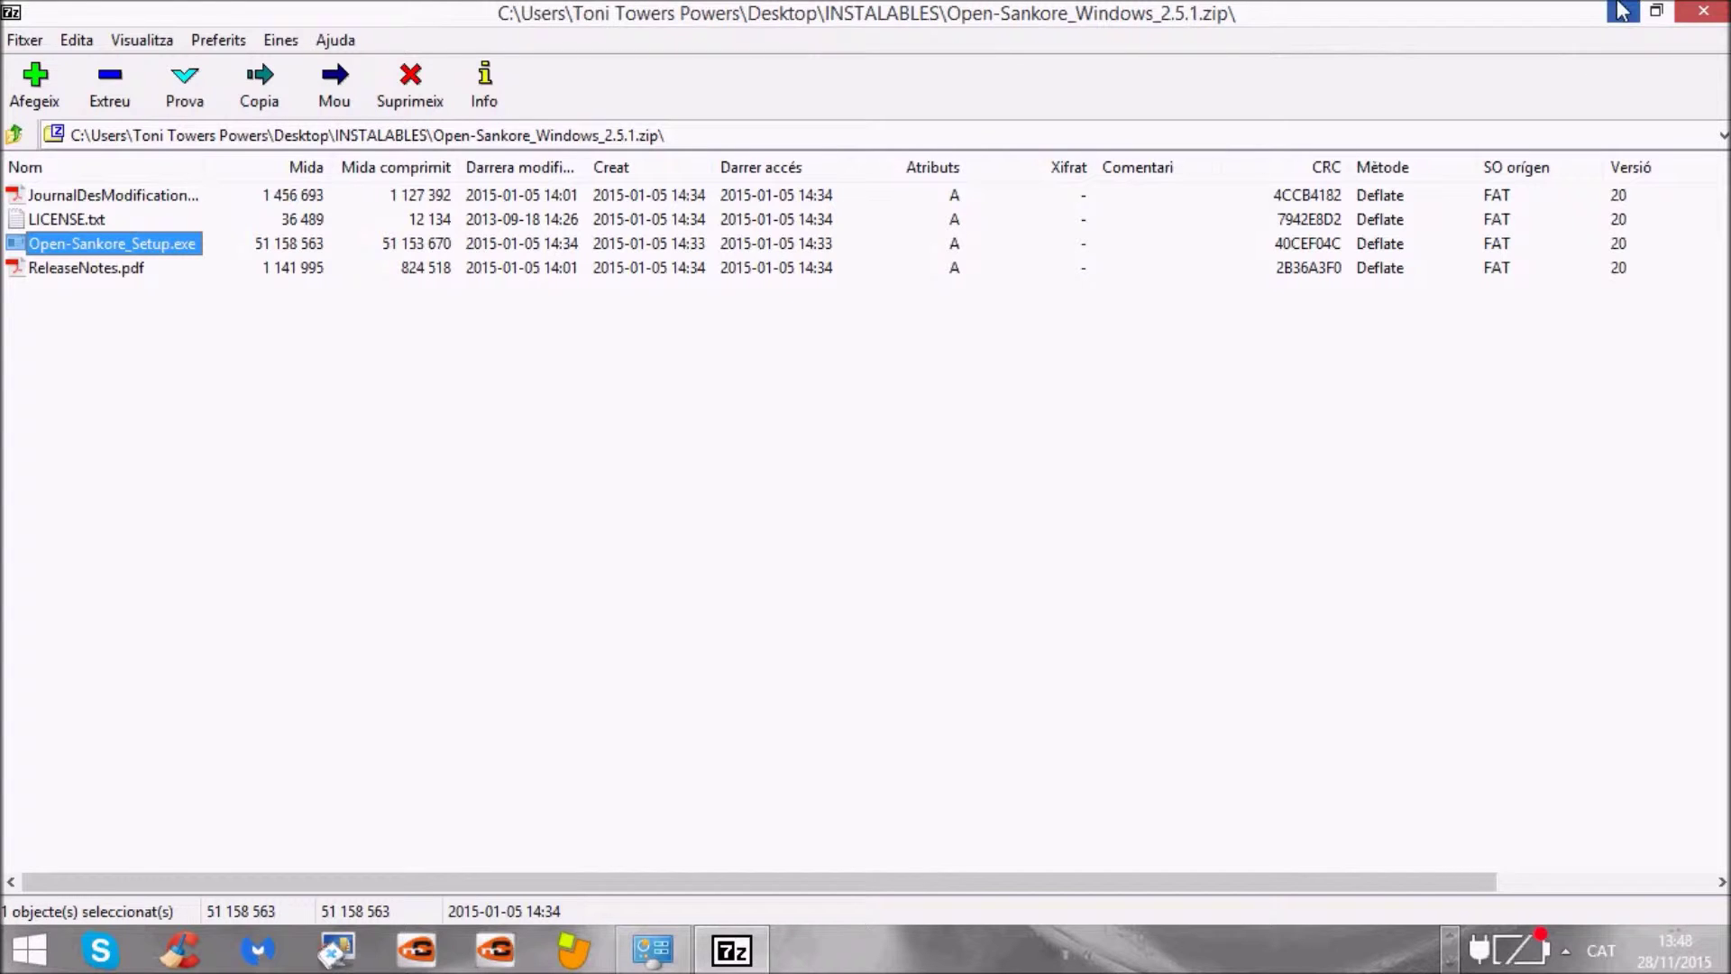
pyautogui.click(1707, 13)
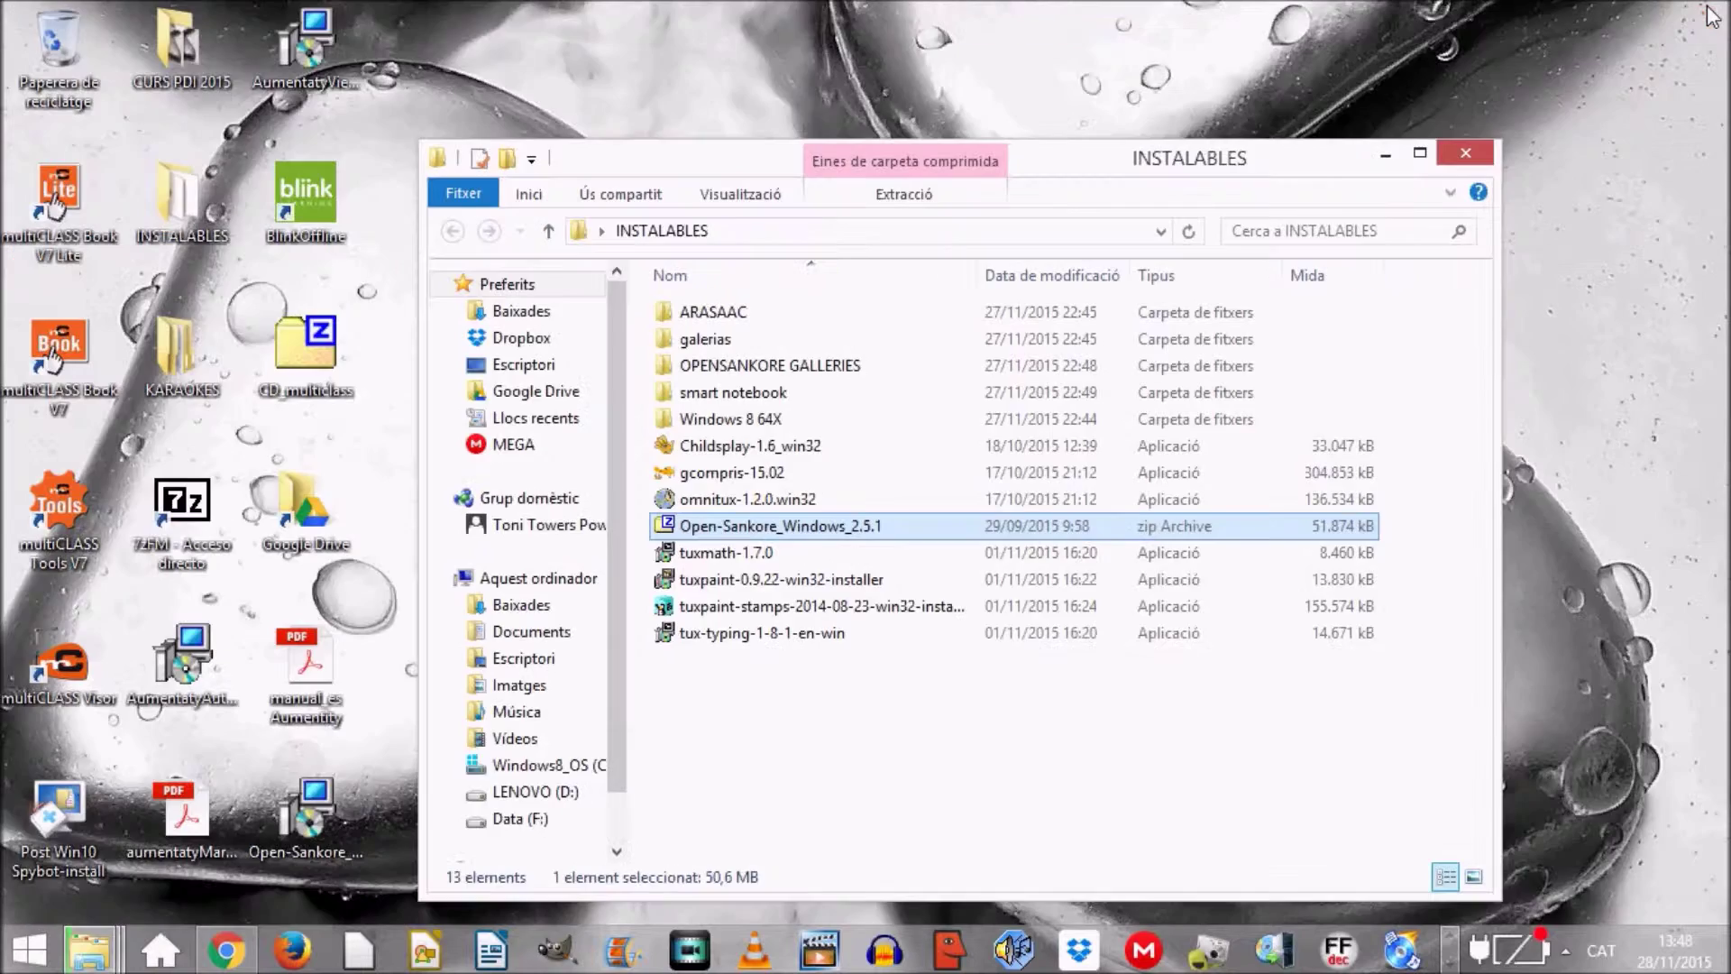
pyautogui.click(1386, 155)
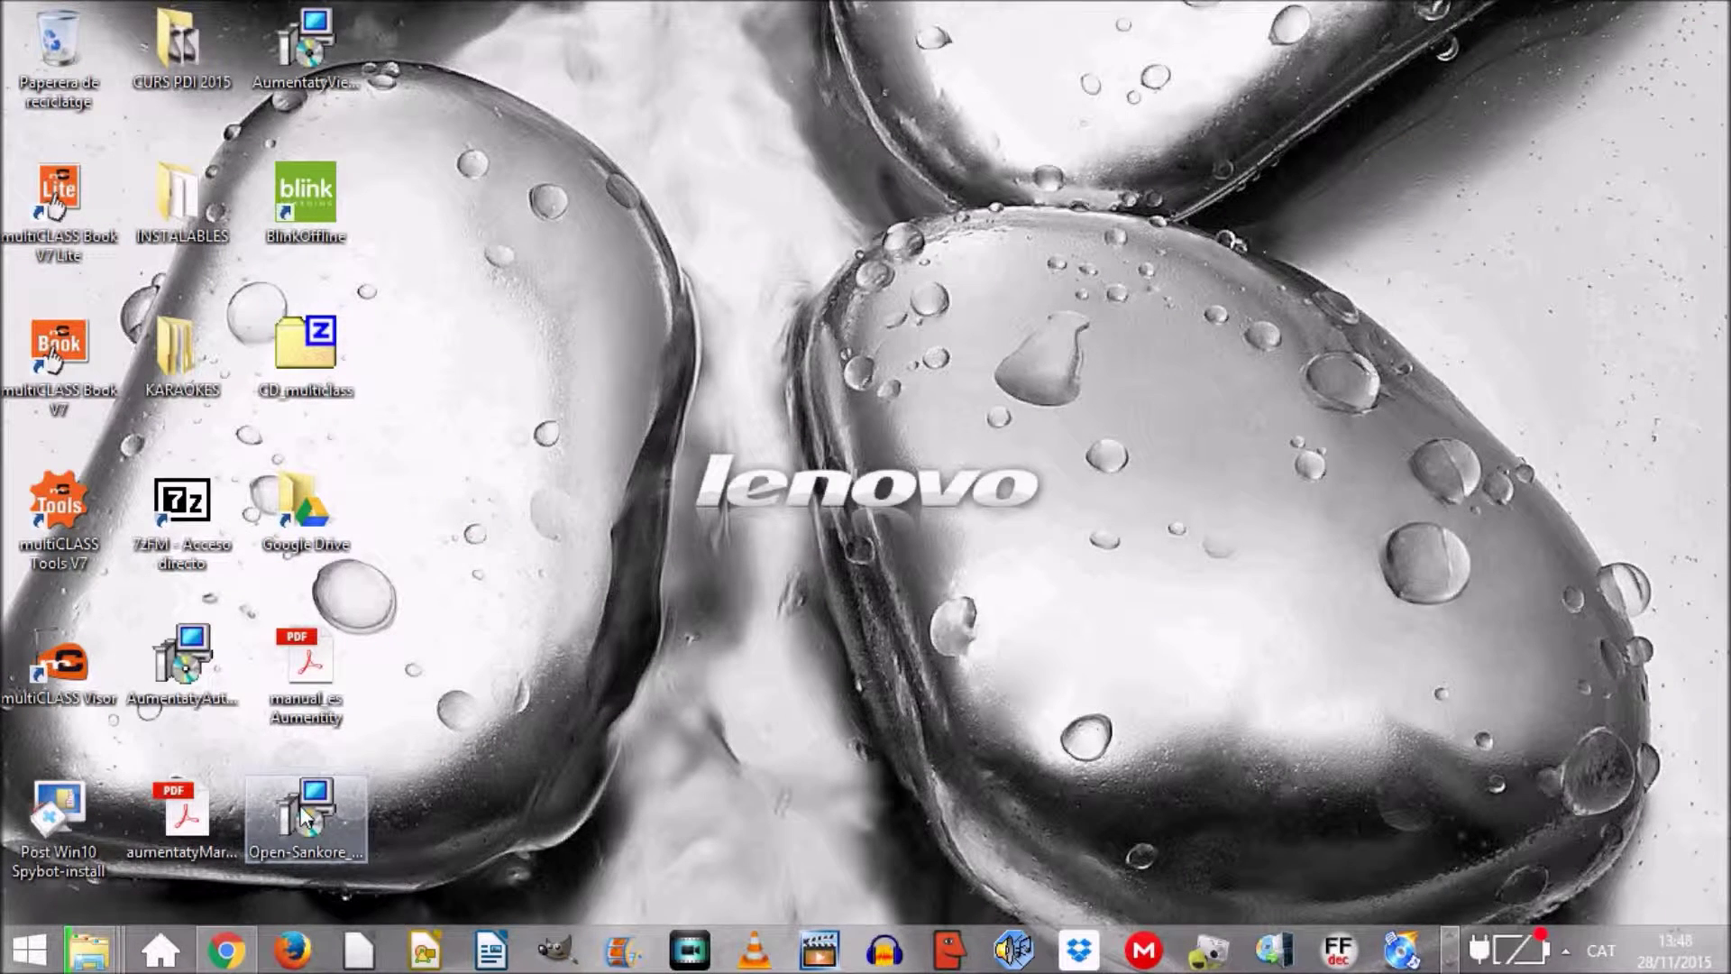
# Step: Run the Open-Sankore setup file on the desktop as administrator and choose Español as the installation language
pyautogui.click(331, 811)
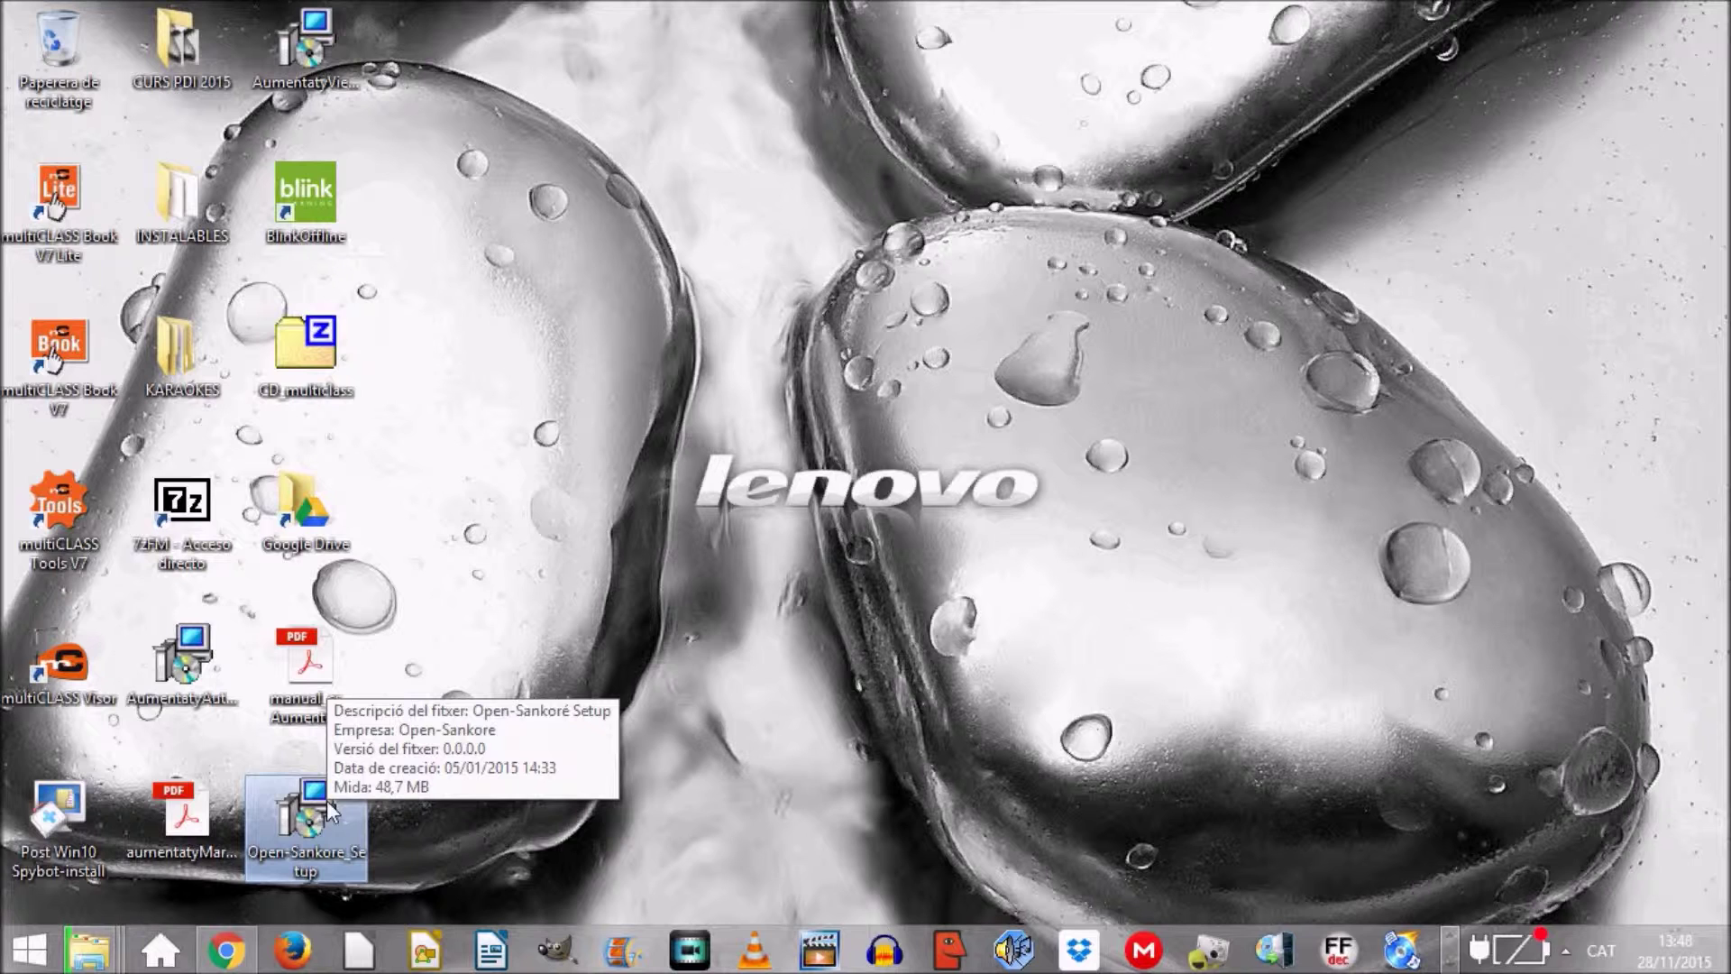
pyautogui.rightClick(326, 799)
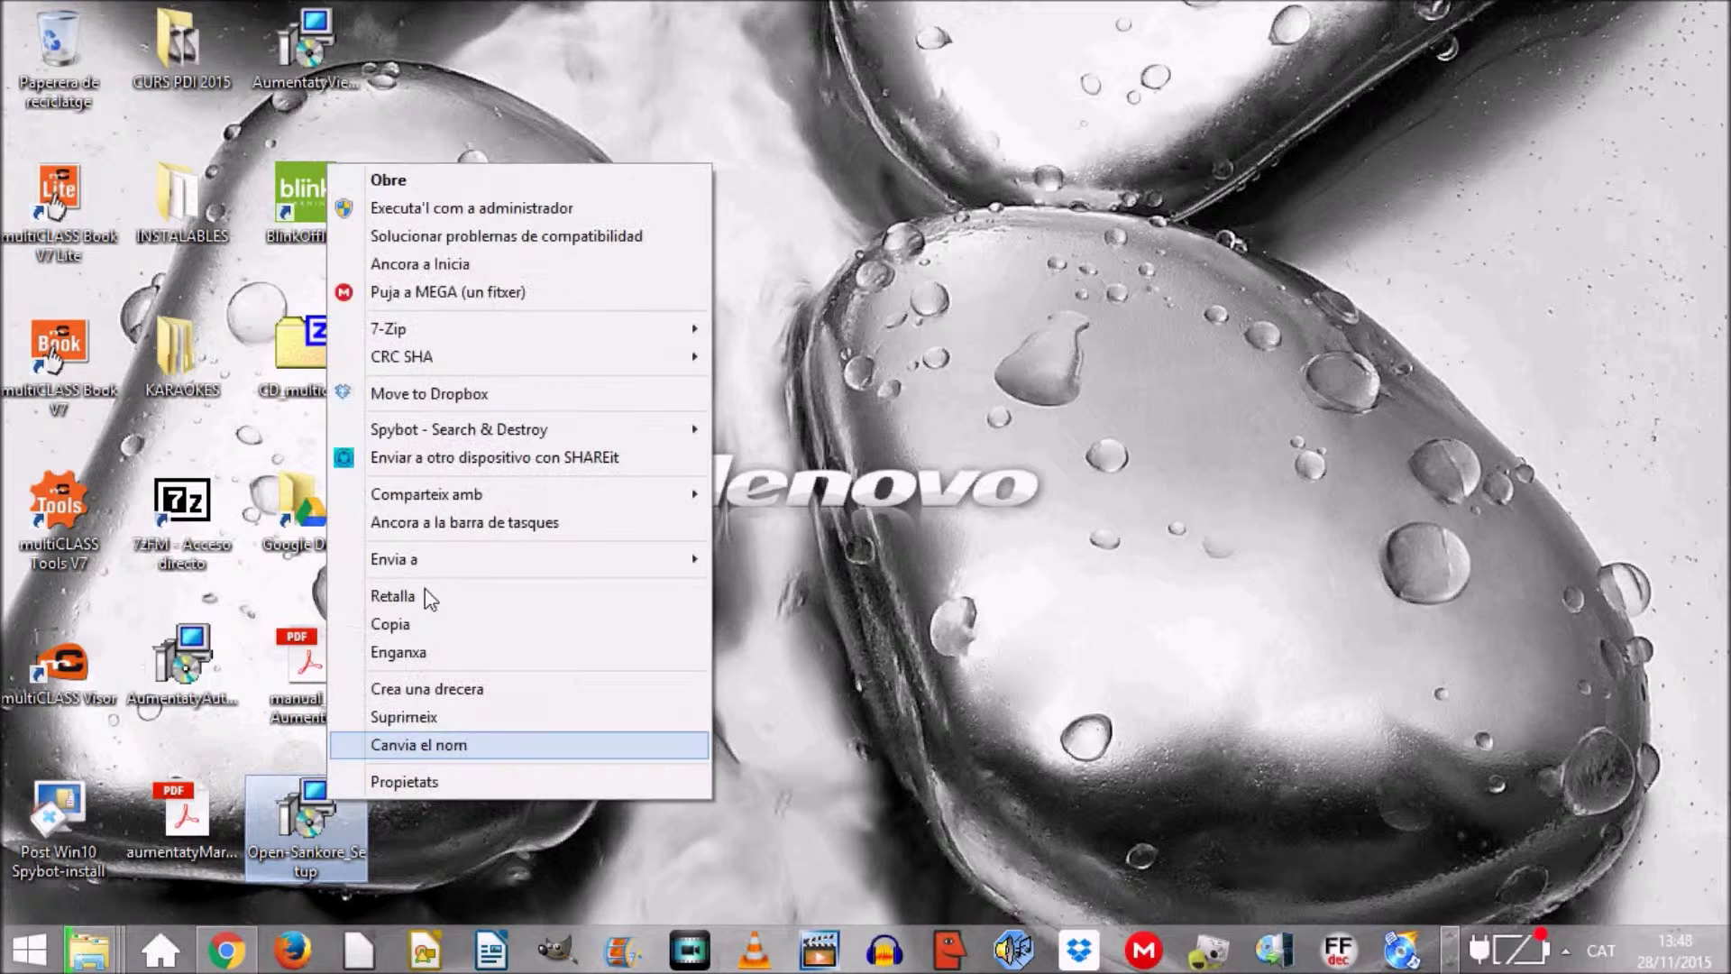
pyautogui.click(537, 208)
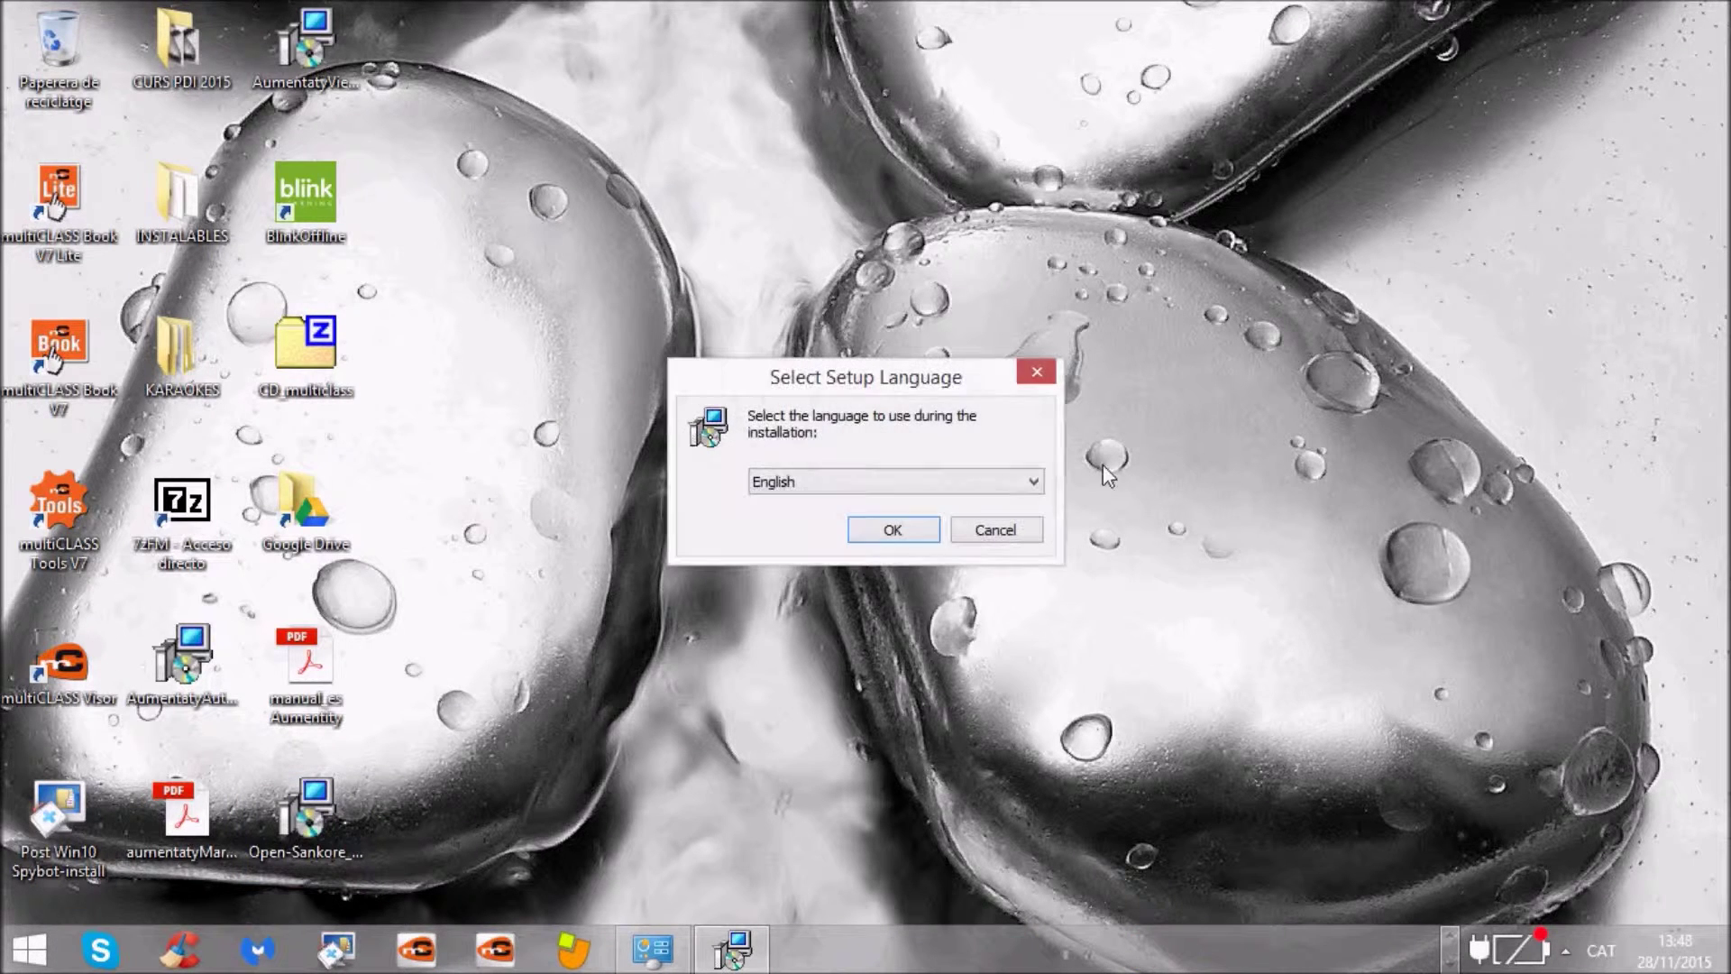
pyautogui.click(1035, 484)
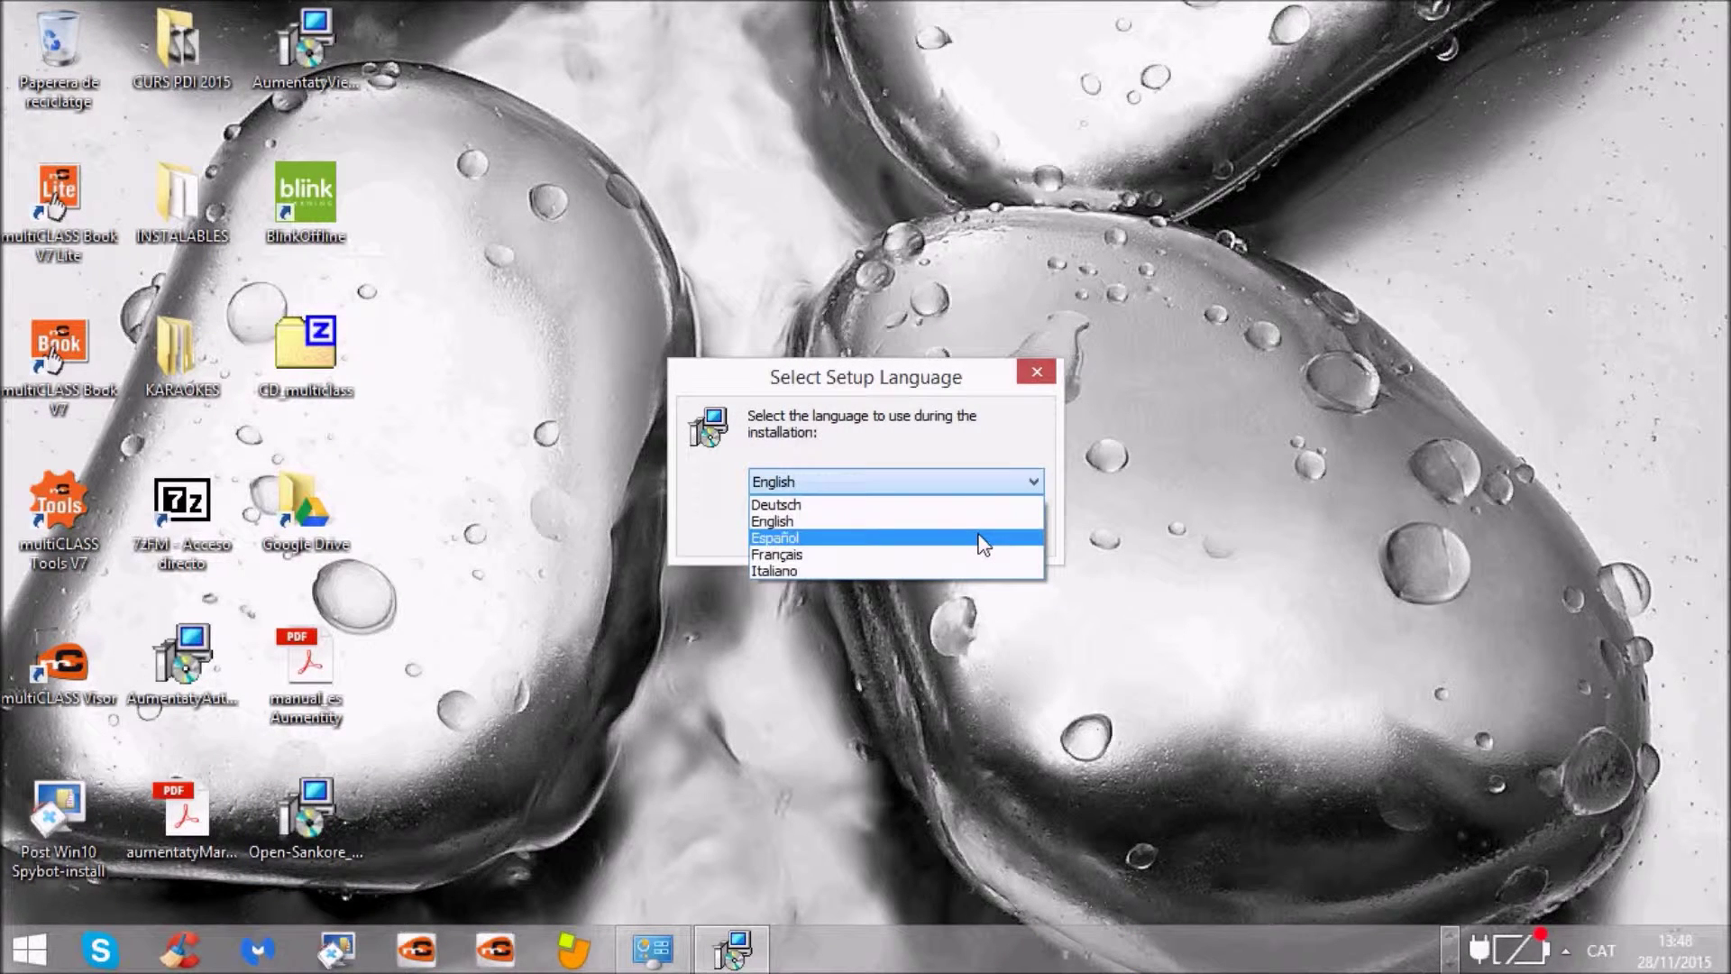
pyautogui.click(984, 540)
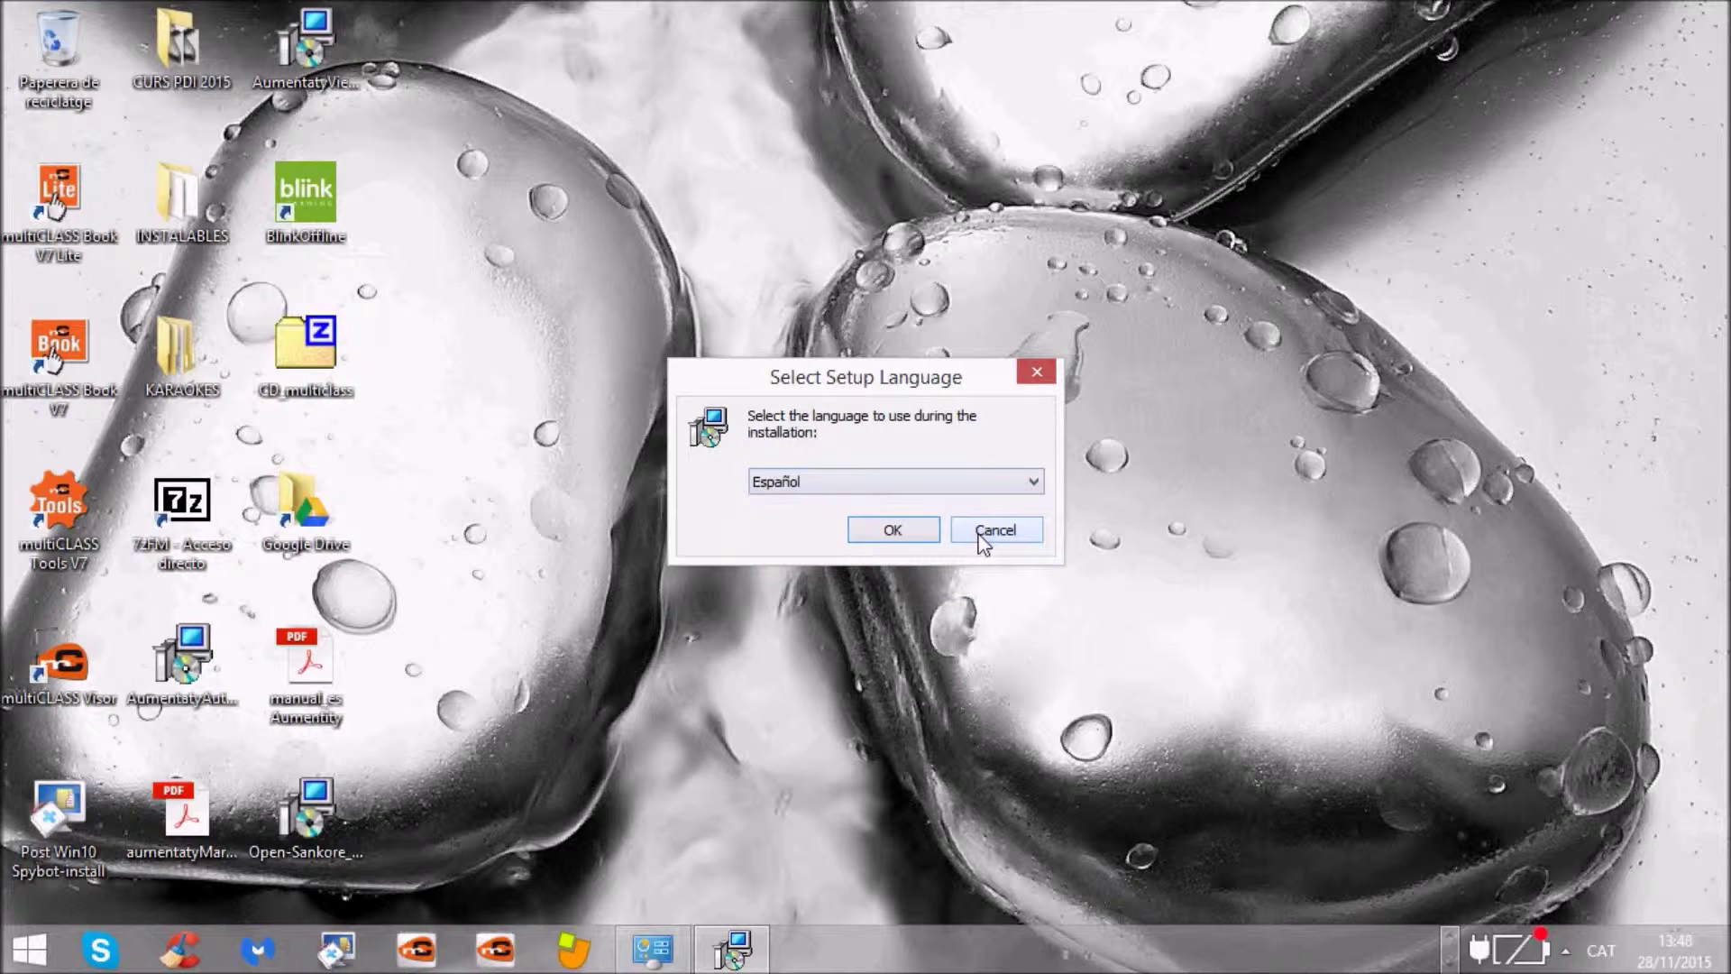
pyautogui.click(917, 528)
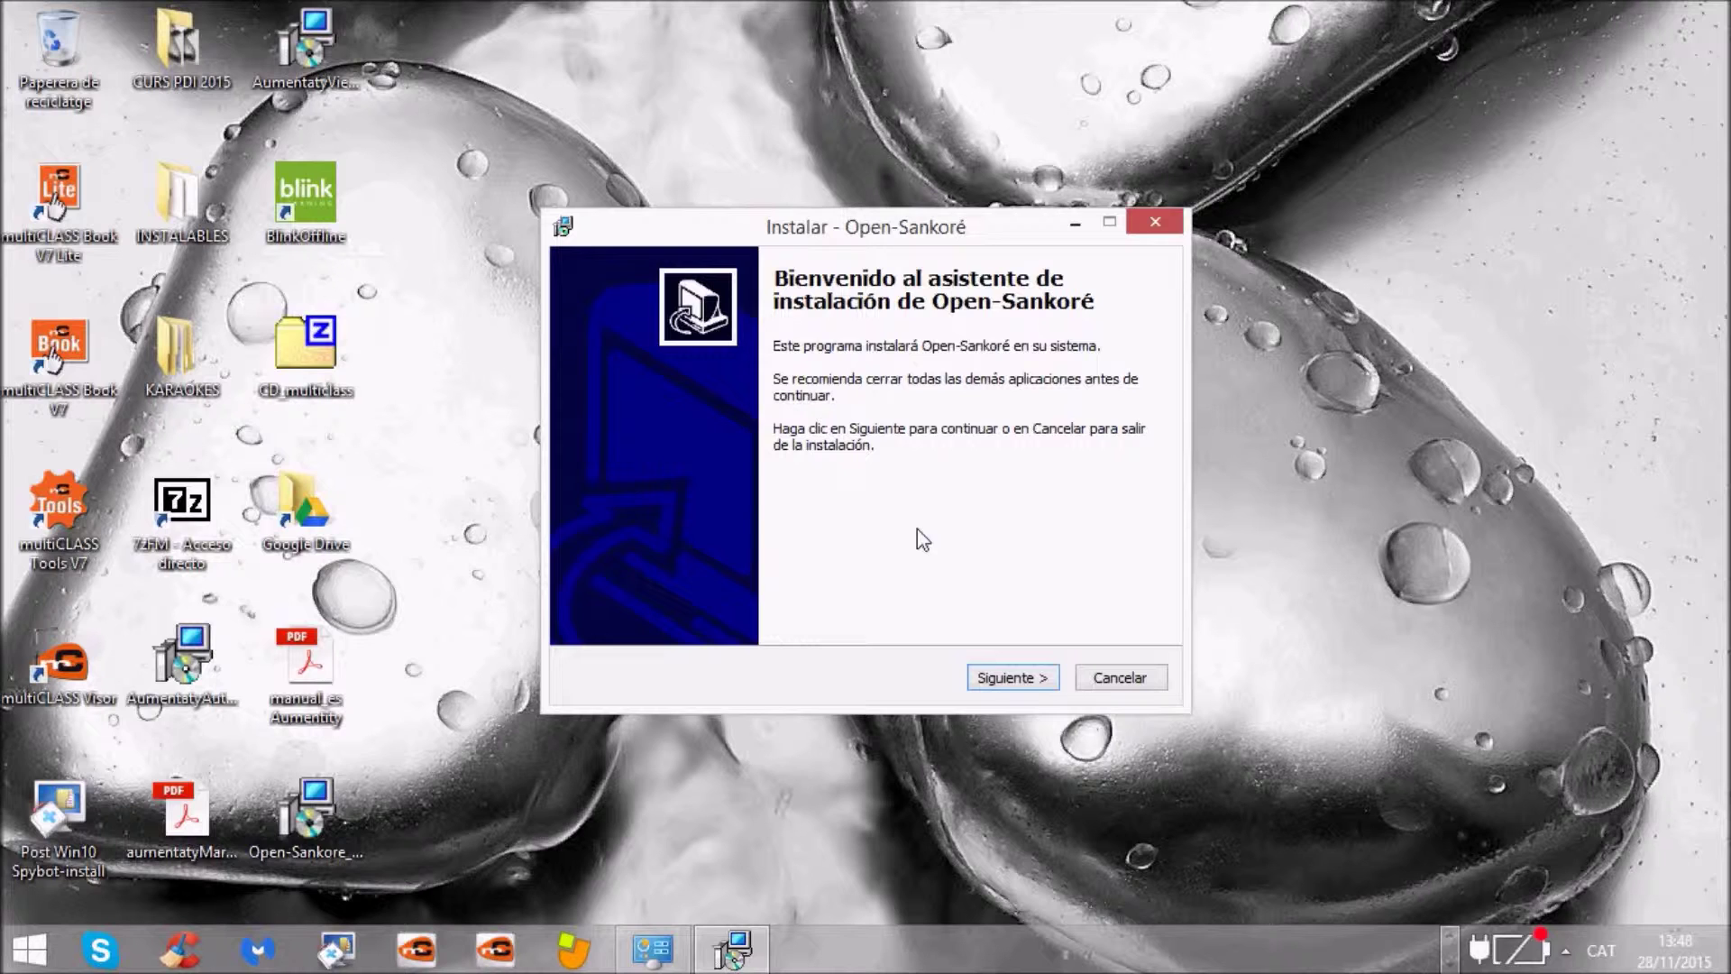
# Step: Install Open-Sankoré in the default folders with a desktop icon, and finish the wizard without launching the program
pyautogui.click(1029, 685)
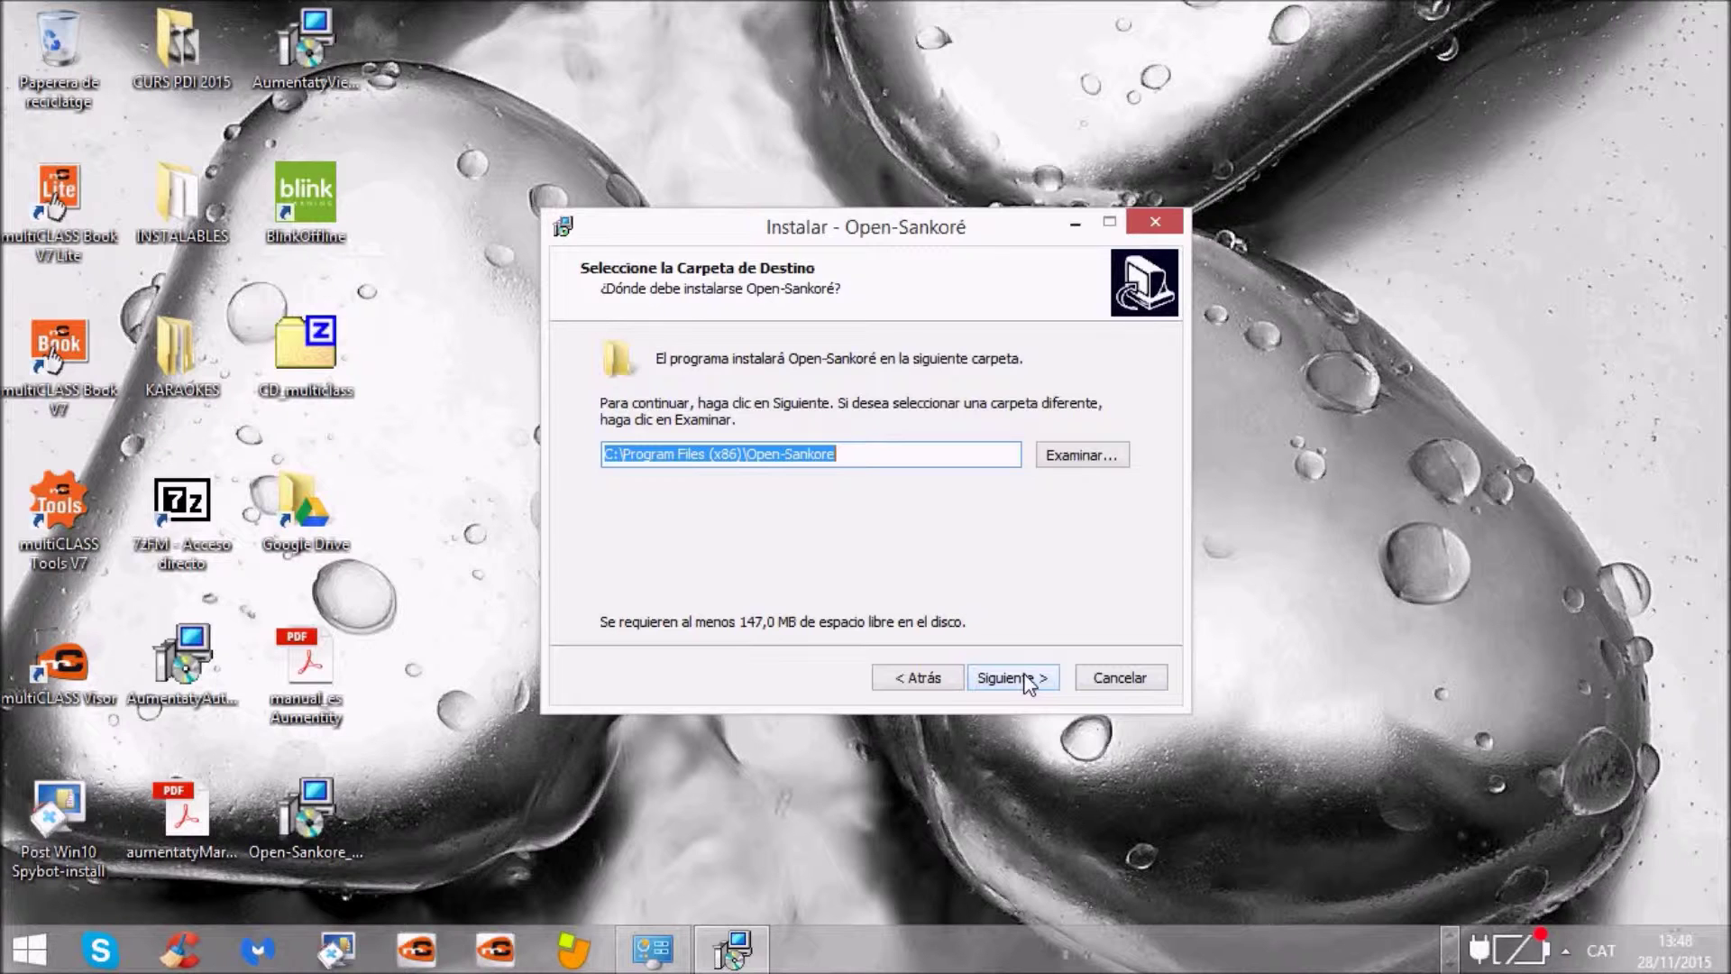
pyautogui.click(1029, 685)
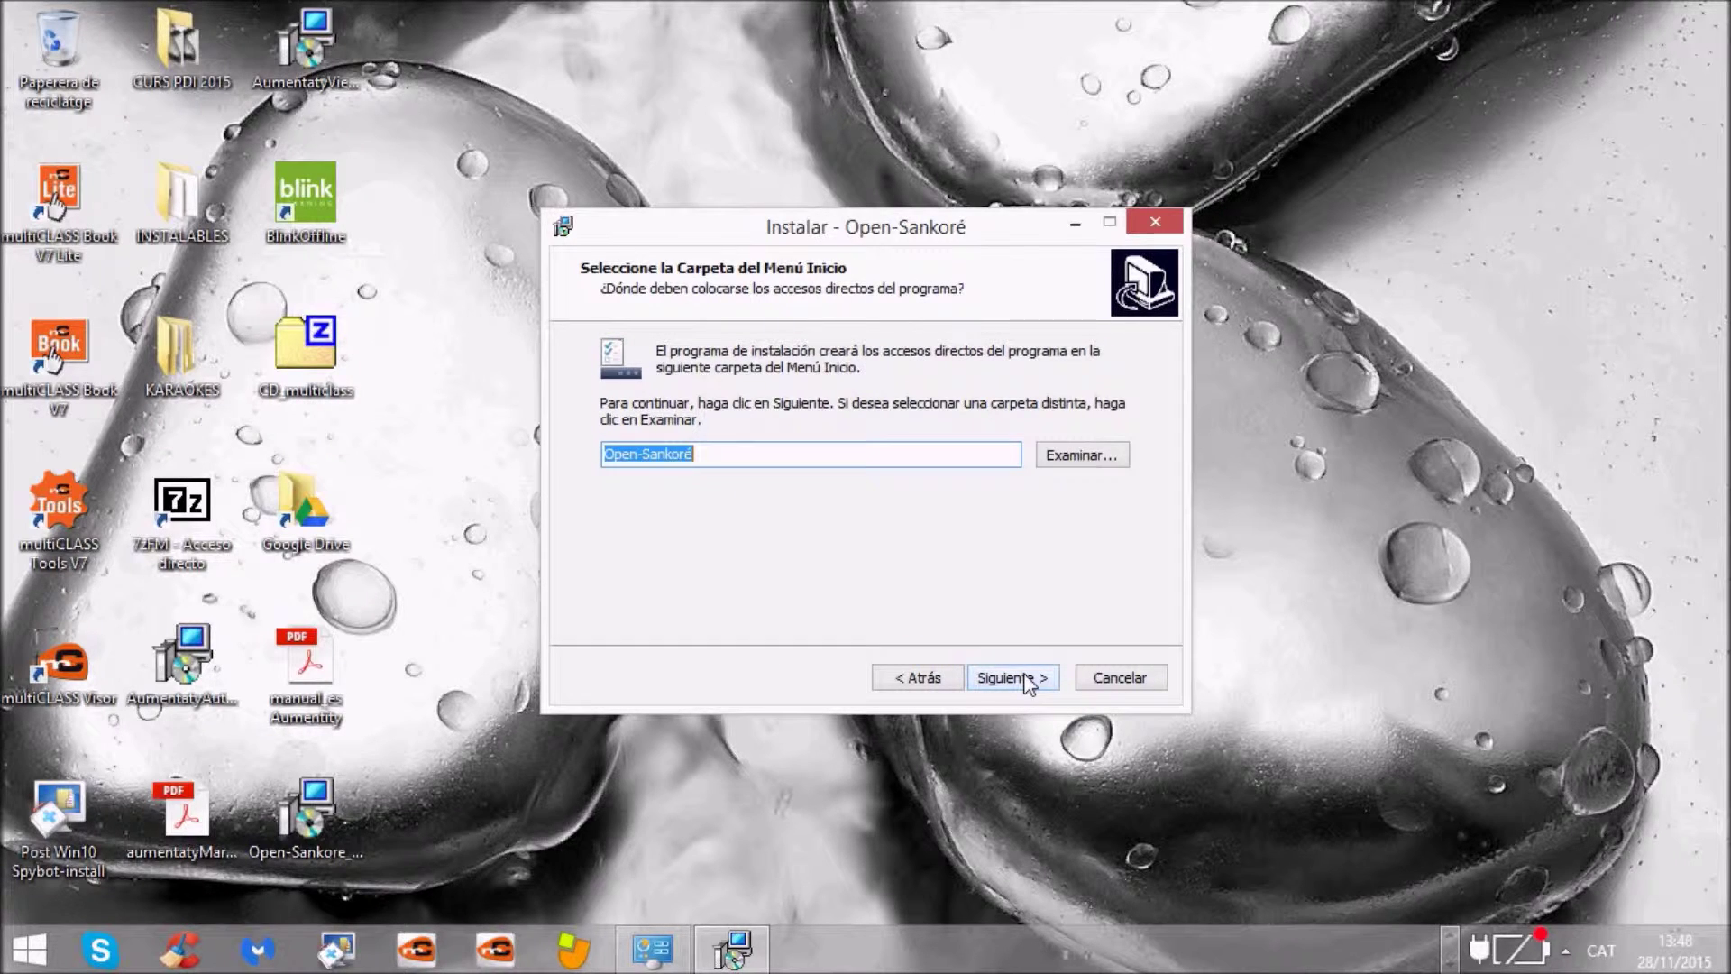
pyautogui.click(1029, 685)
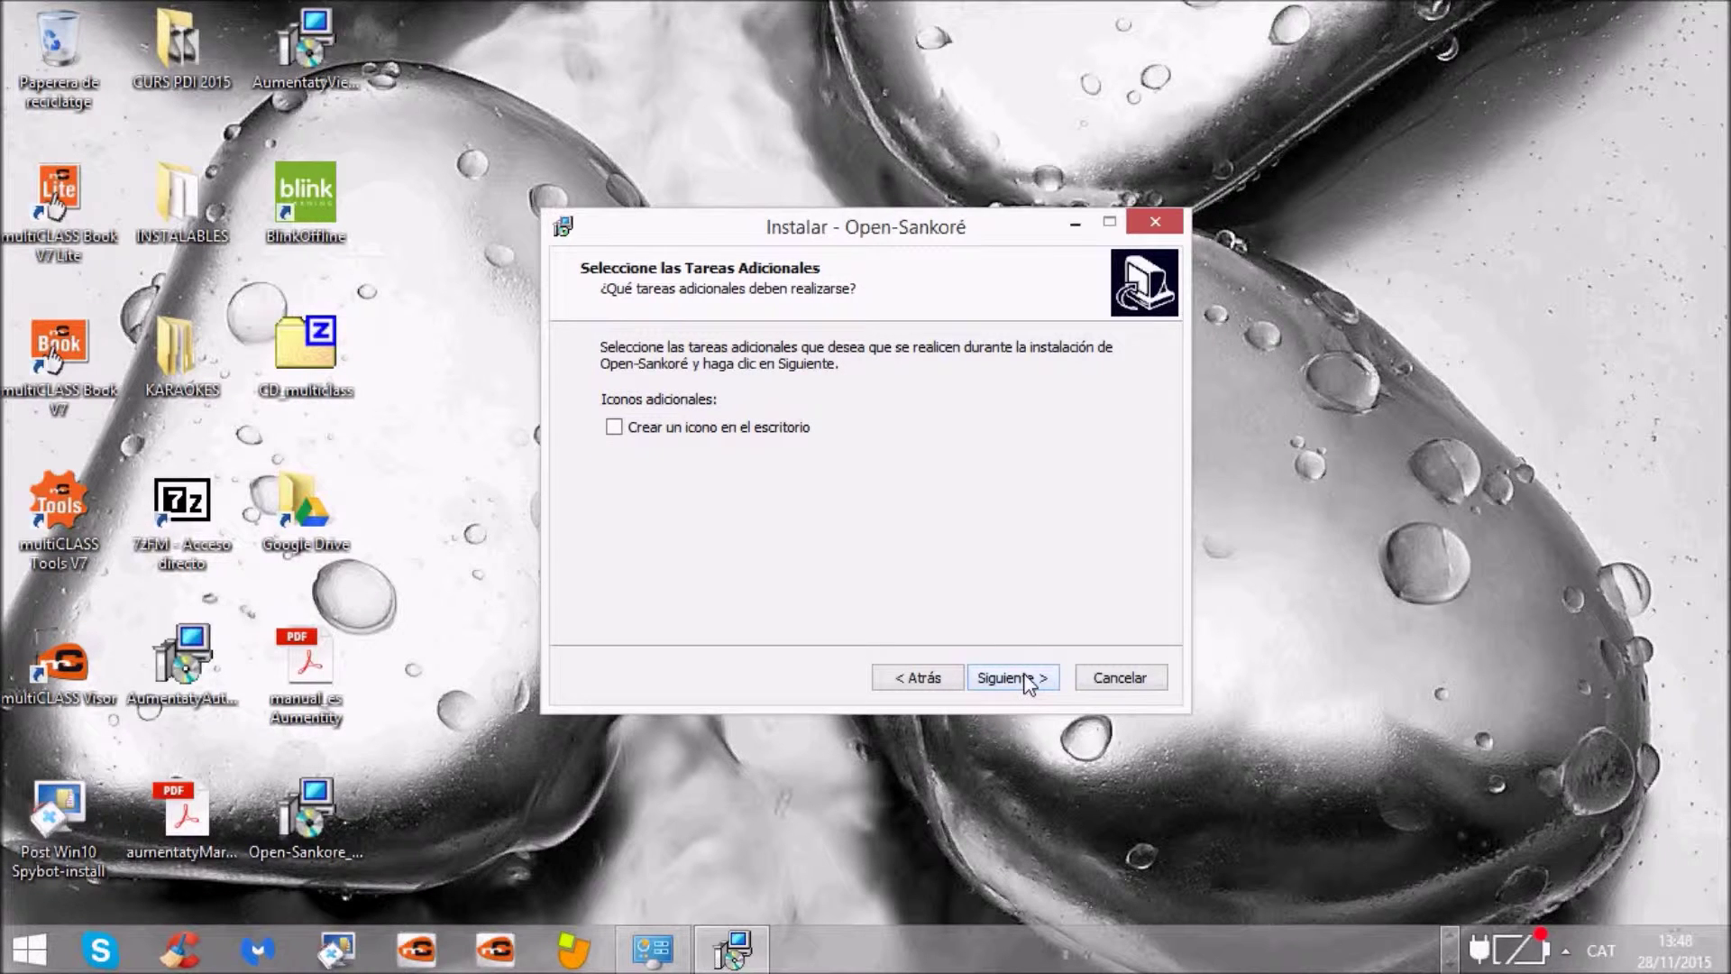
pyautogui.click(614, 427)
pyautogui.click(1045, 677)
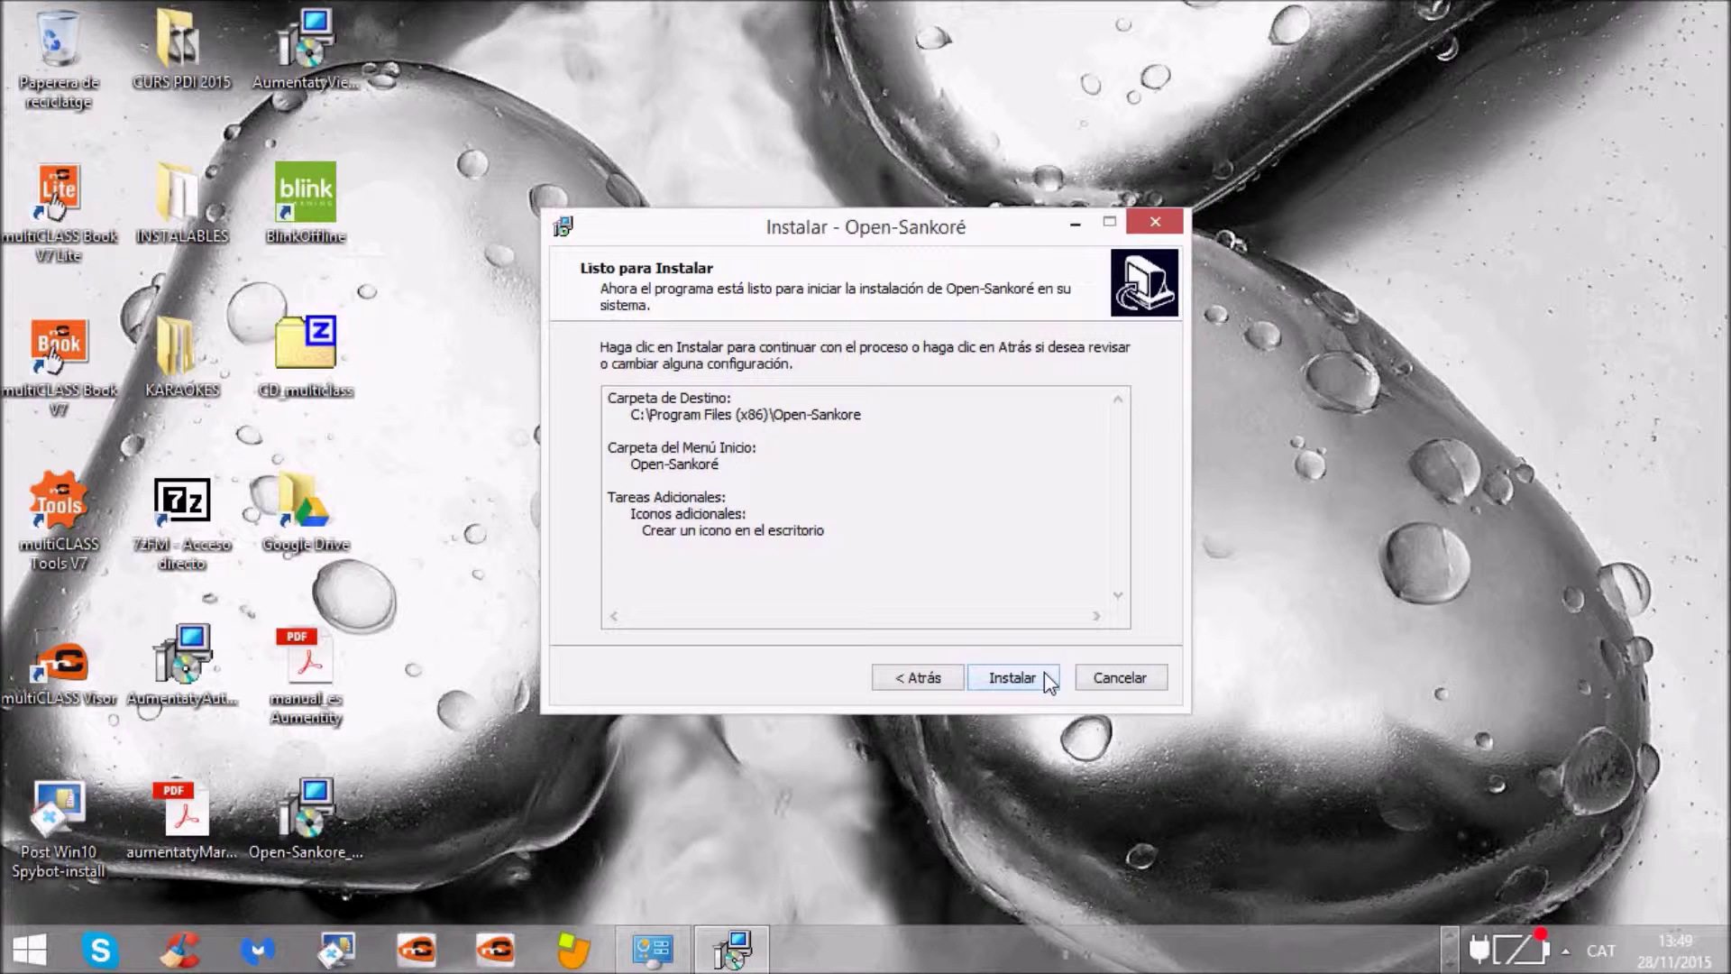
pyautogui.click(1044, 675)
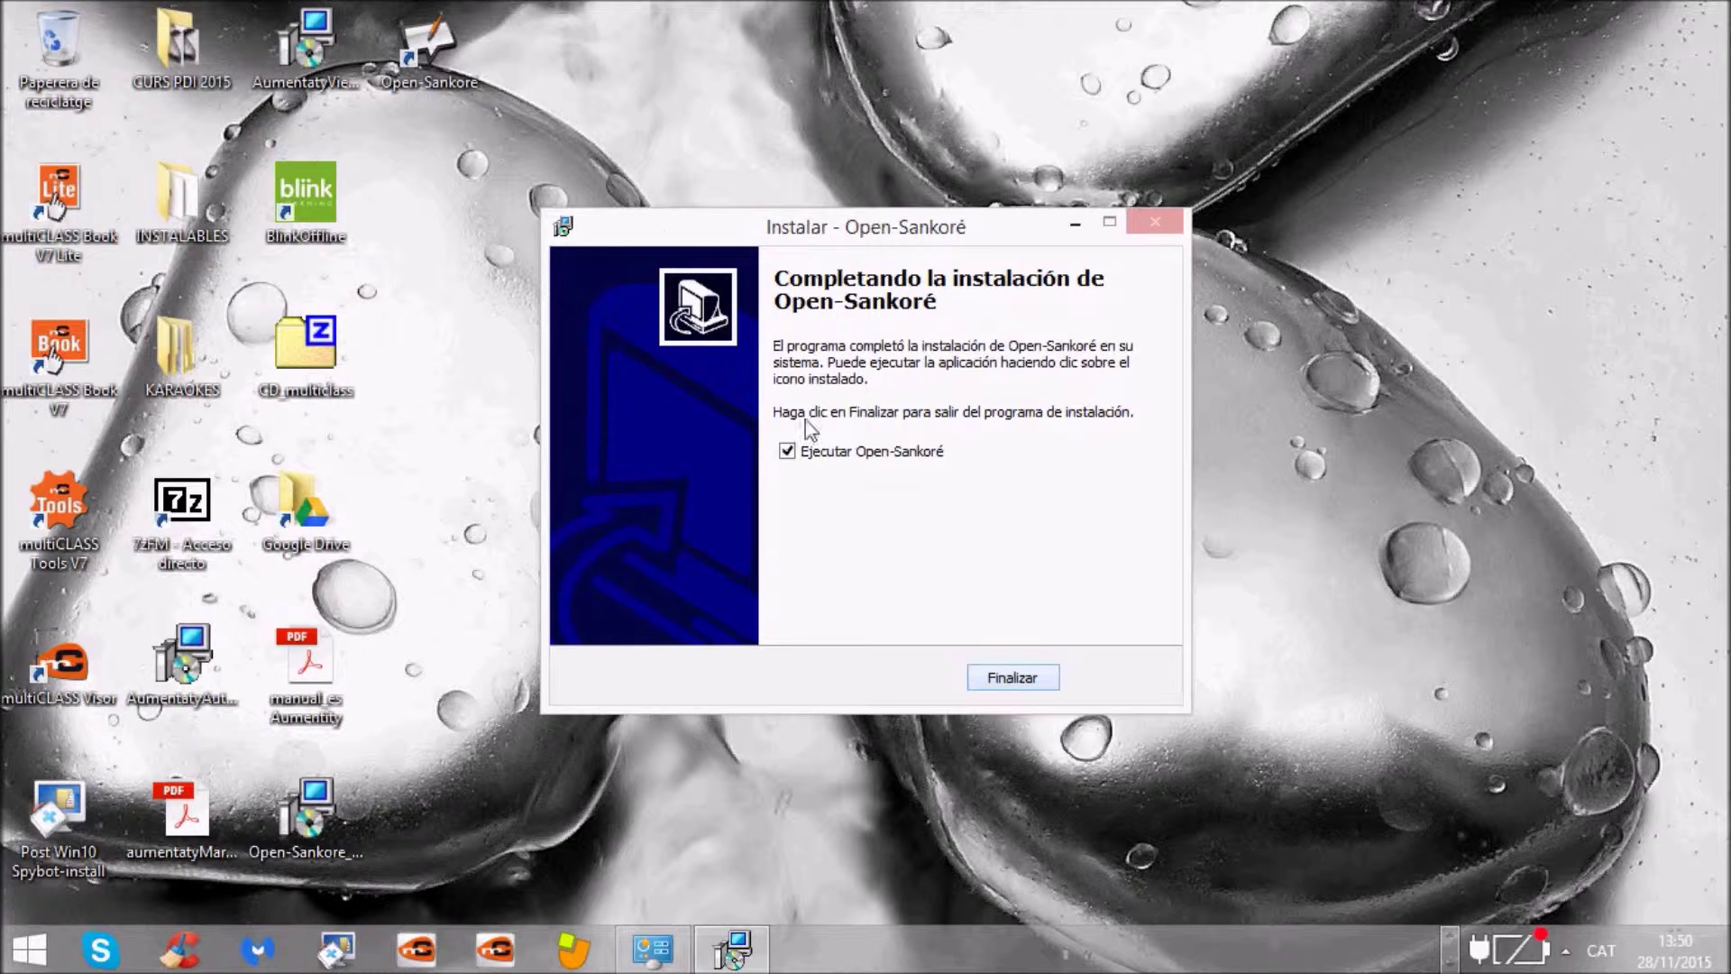
pyautogui.click(787, 450)
pyautogui.click(1017, 679)
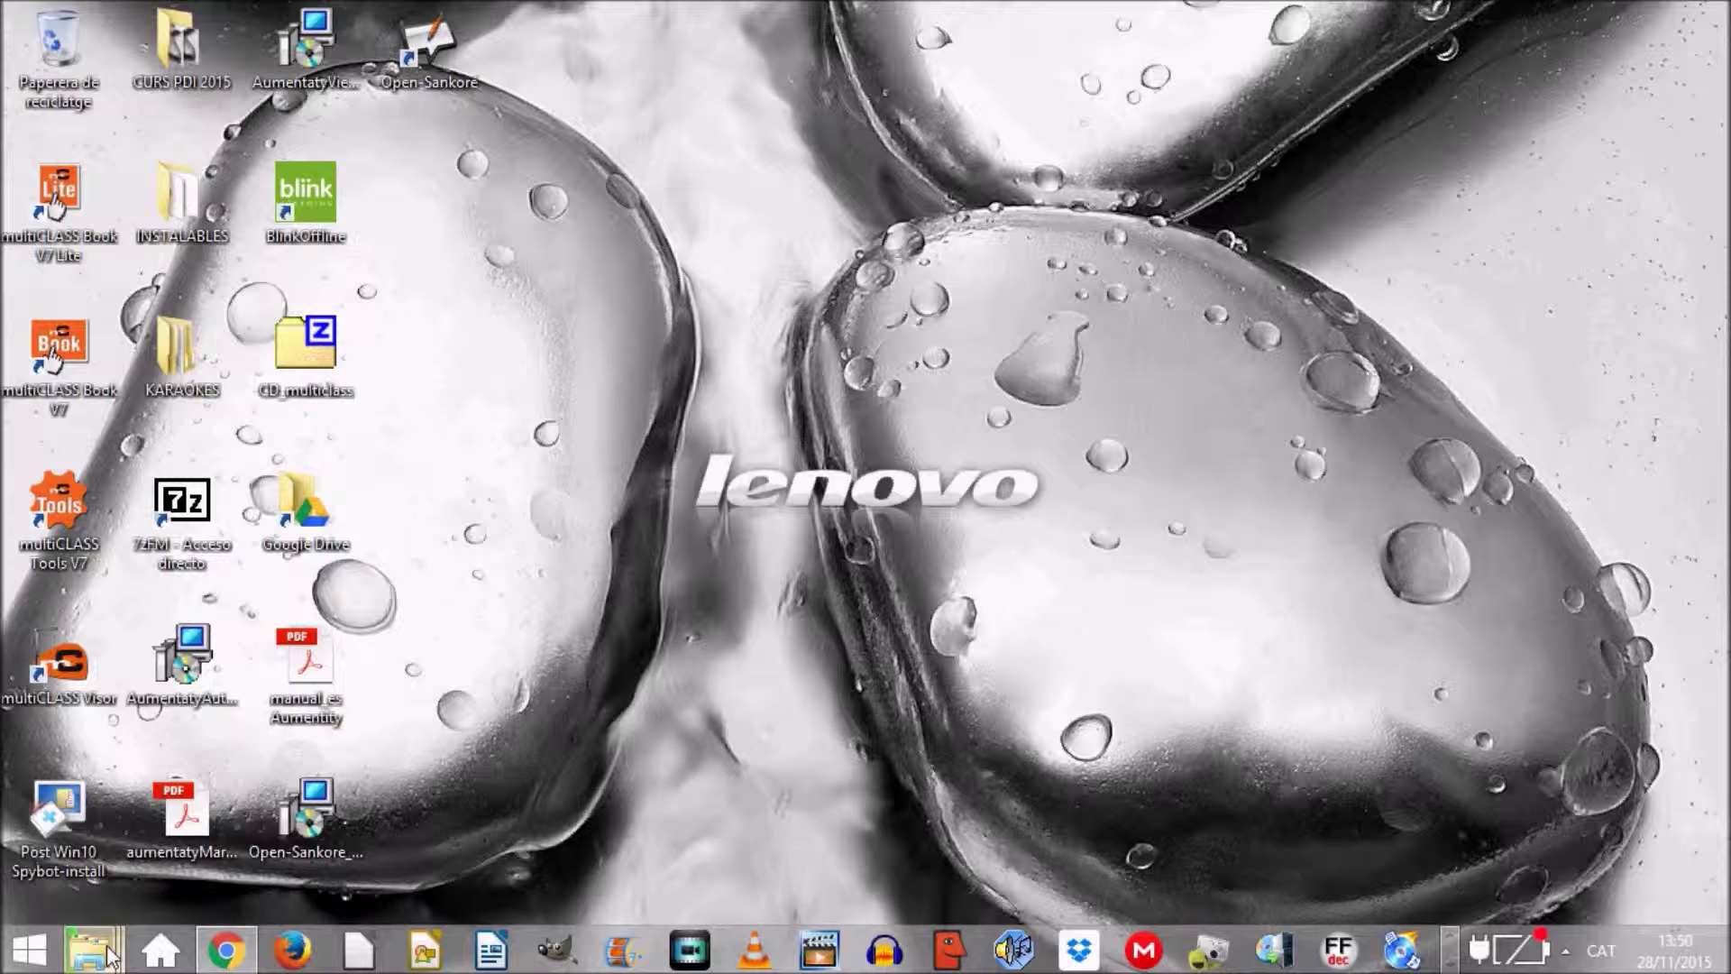
# Step: Cut all the folders inside OPENSANKORE GALLERIES in the INSTALABLES folder
pyautogui.moveTo(106, 954)
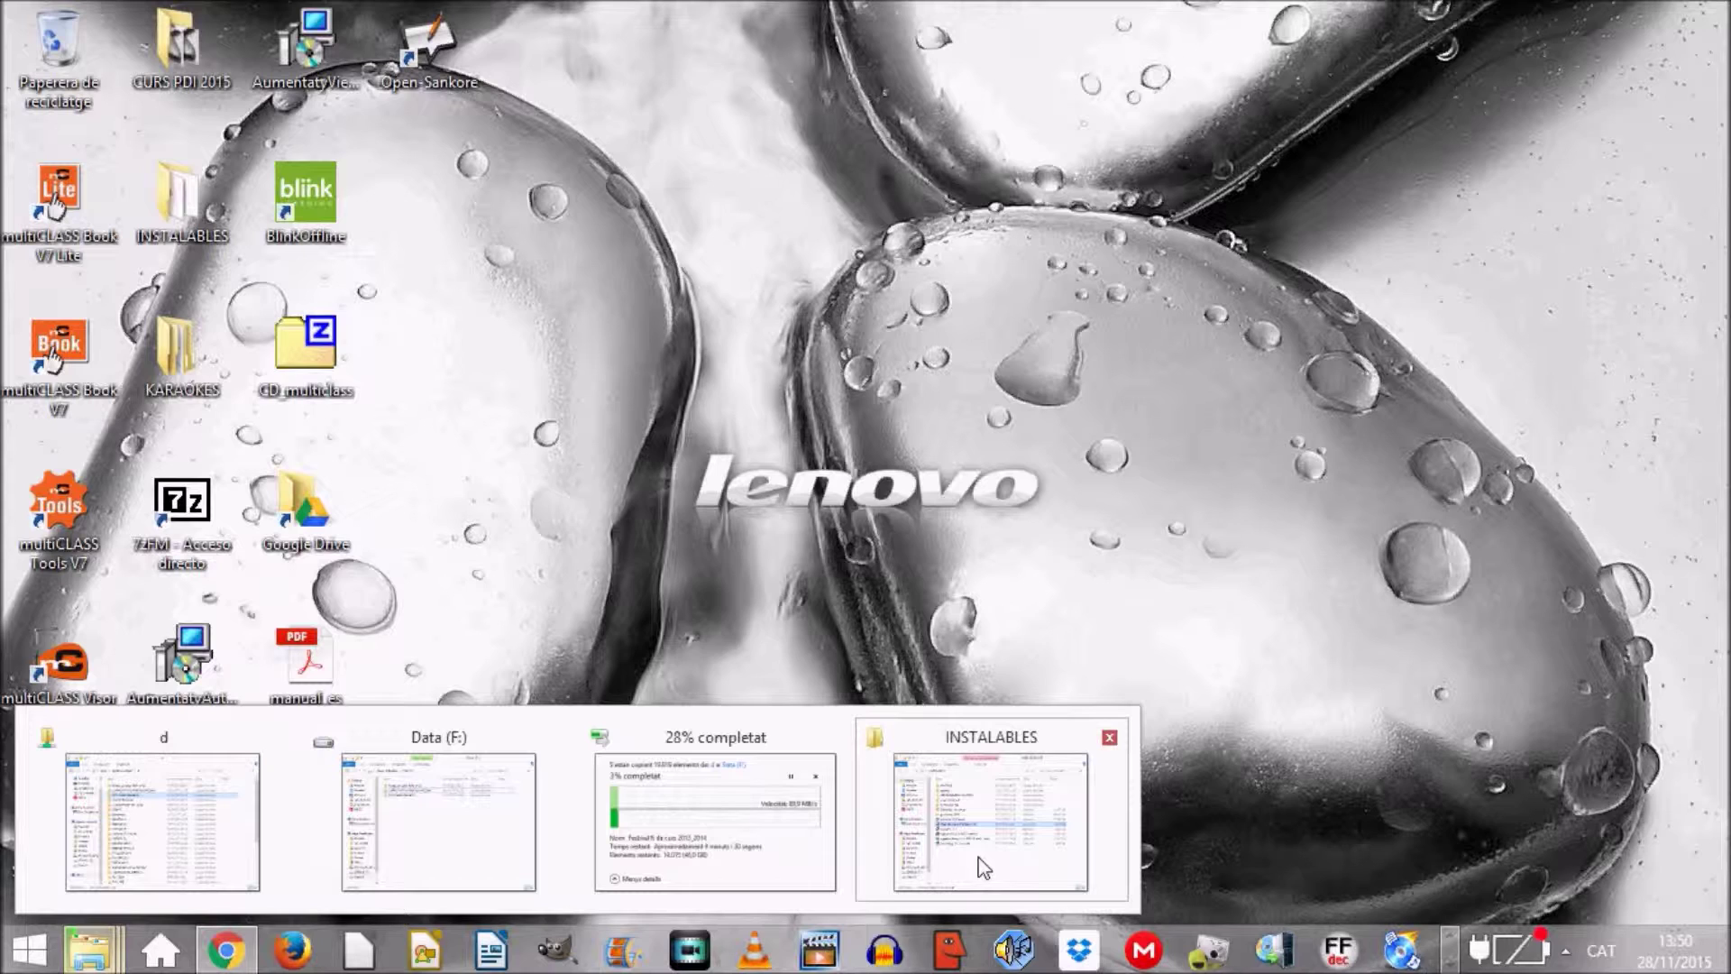
pyautogui.moveTo(984, 867)
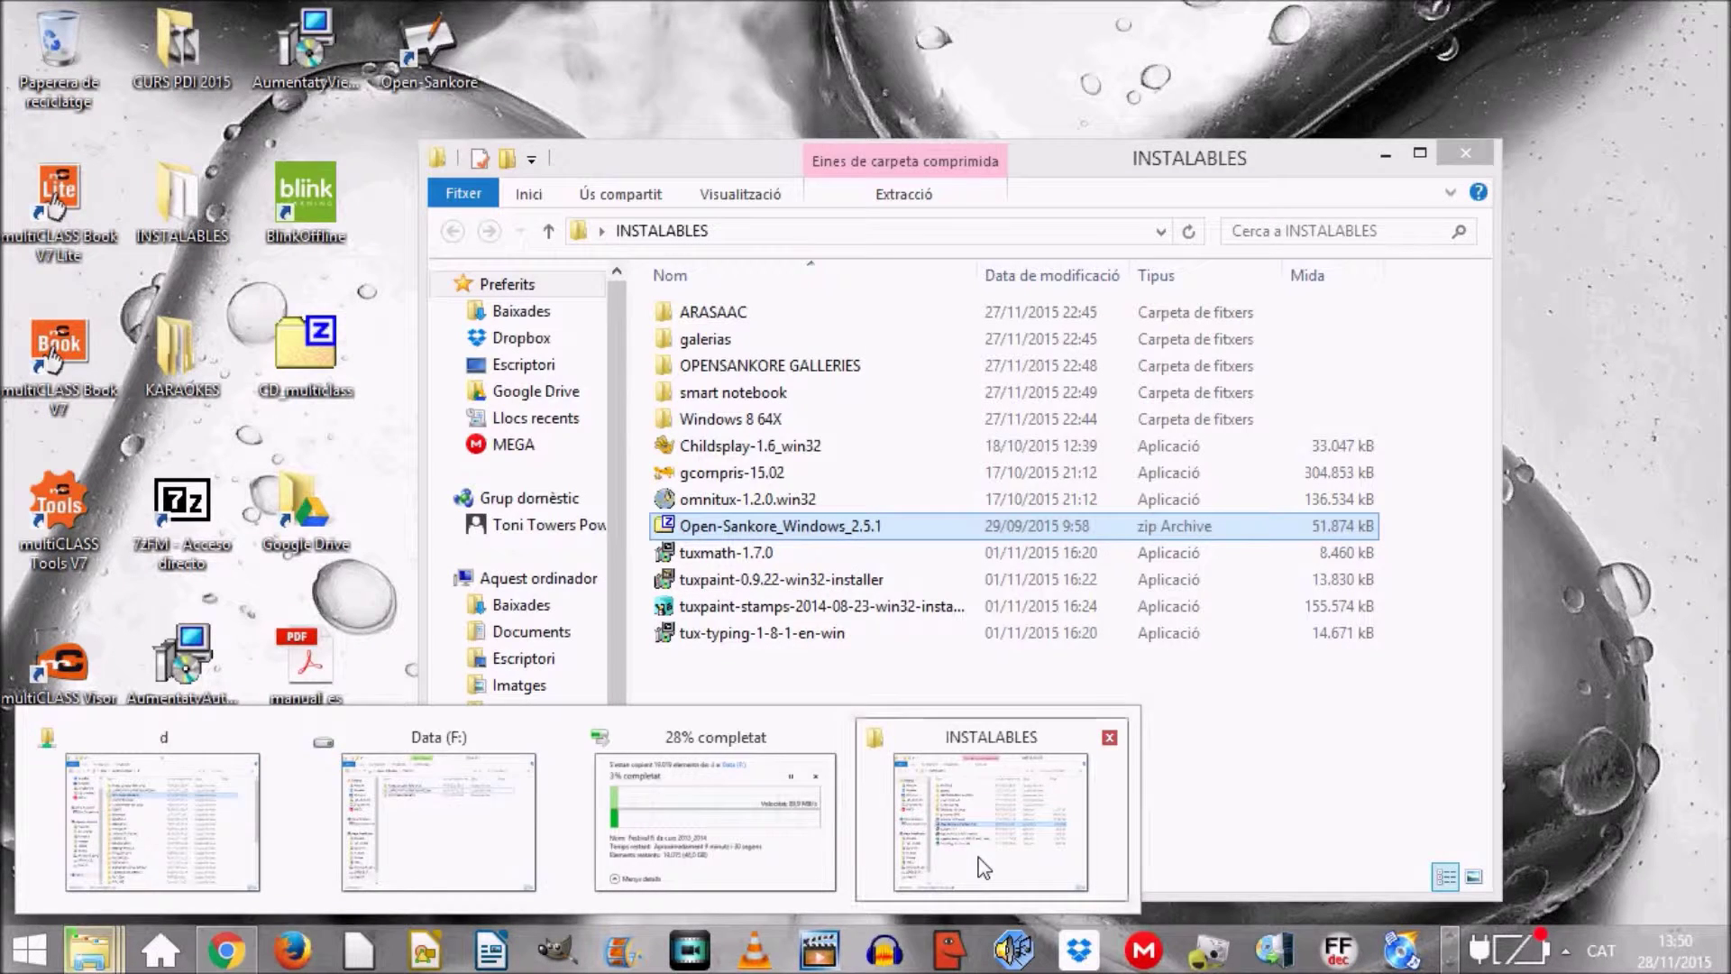
pyautogui.click(984, 868)
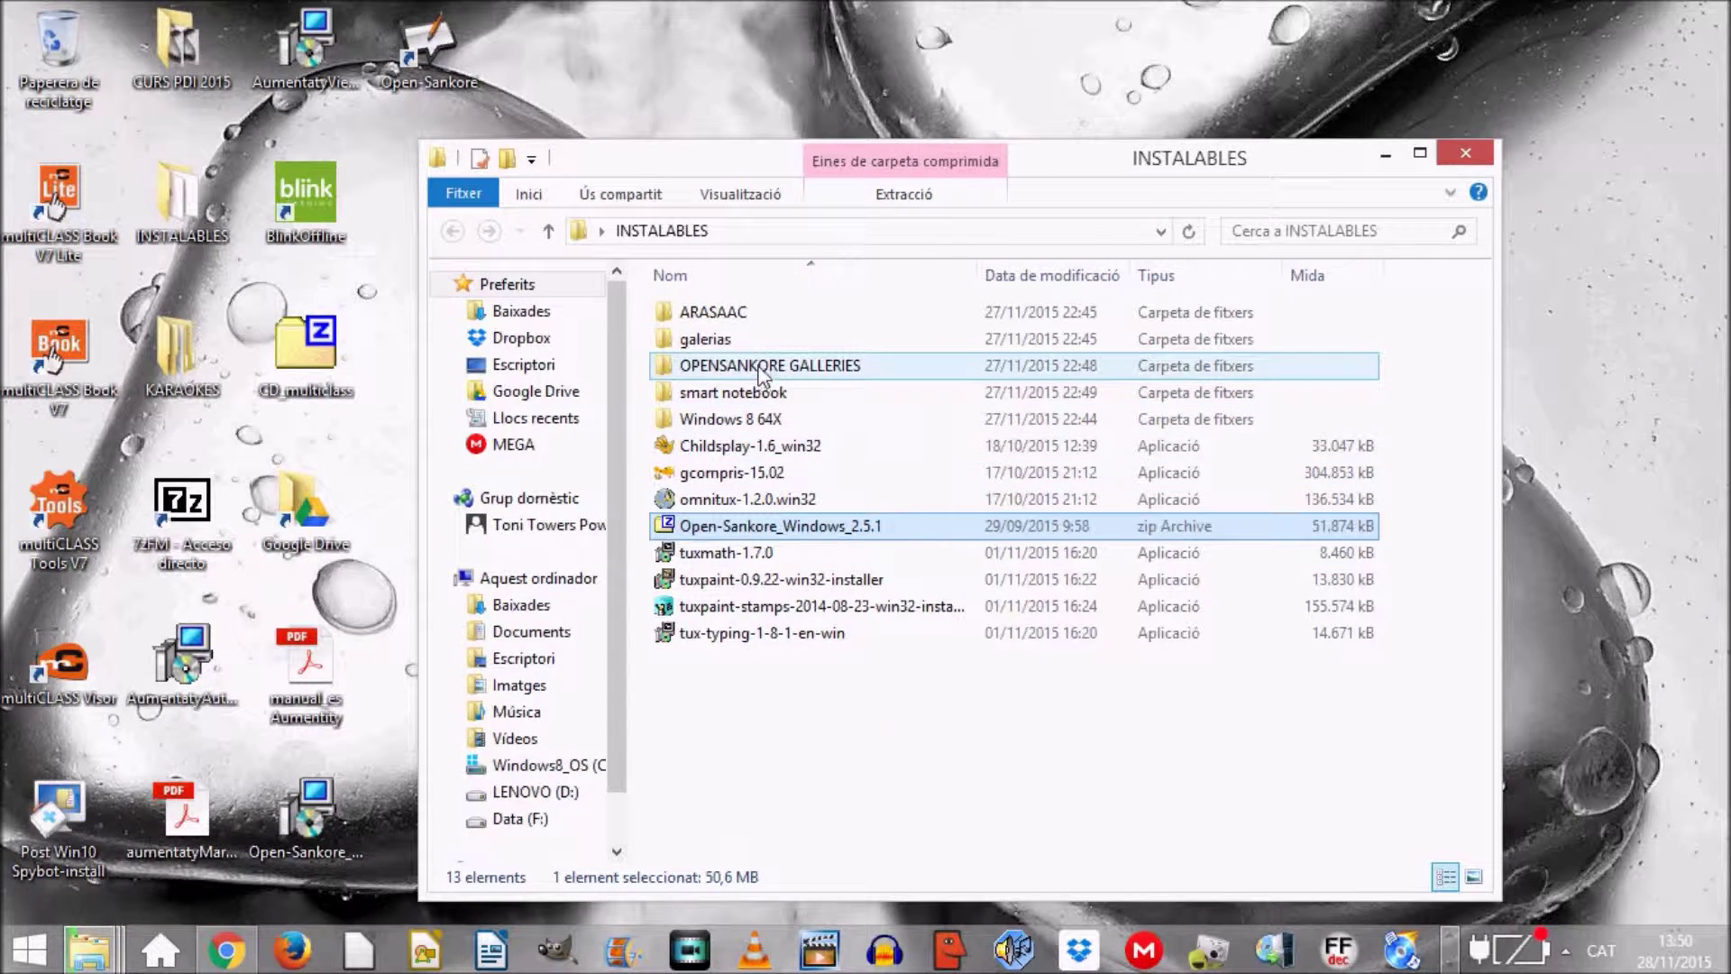
pyautogui.doubleClick(668, 370)
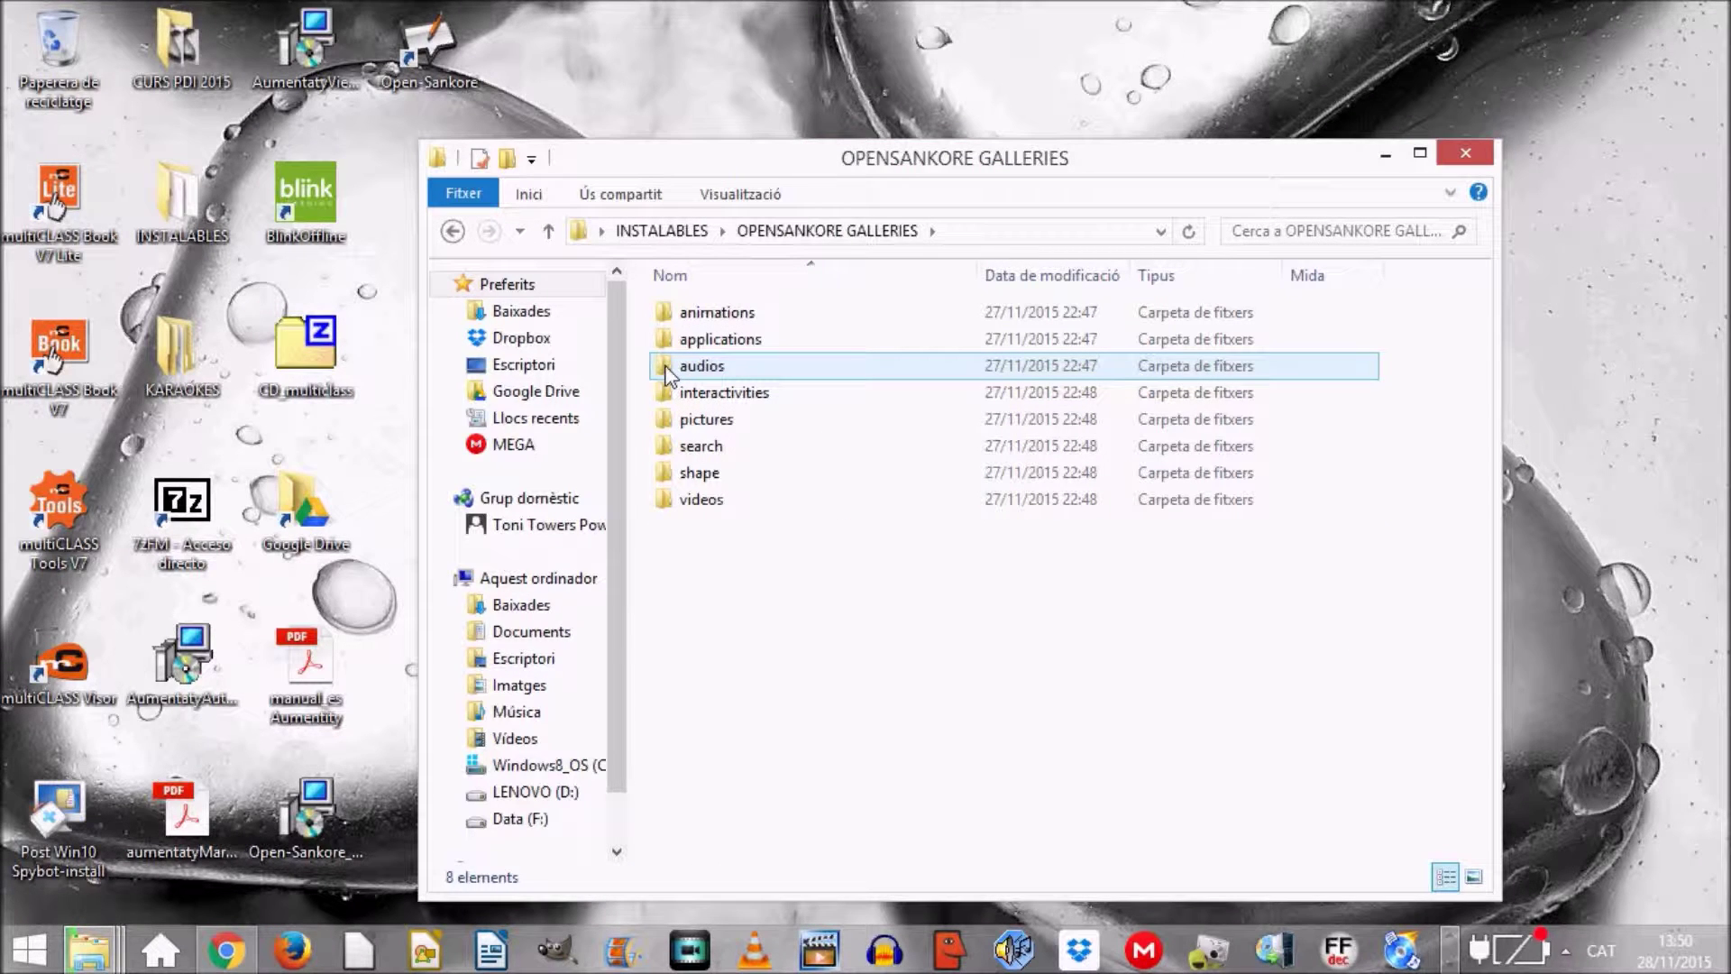
pyautogui.click(667, 310)
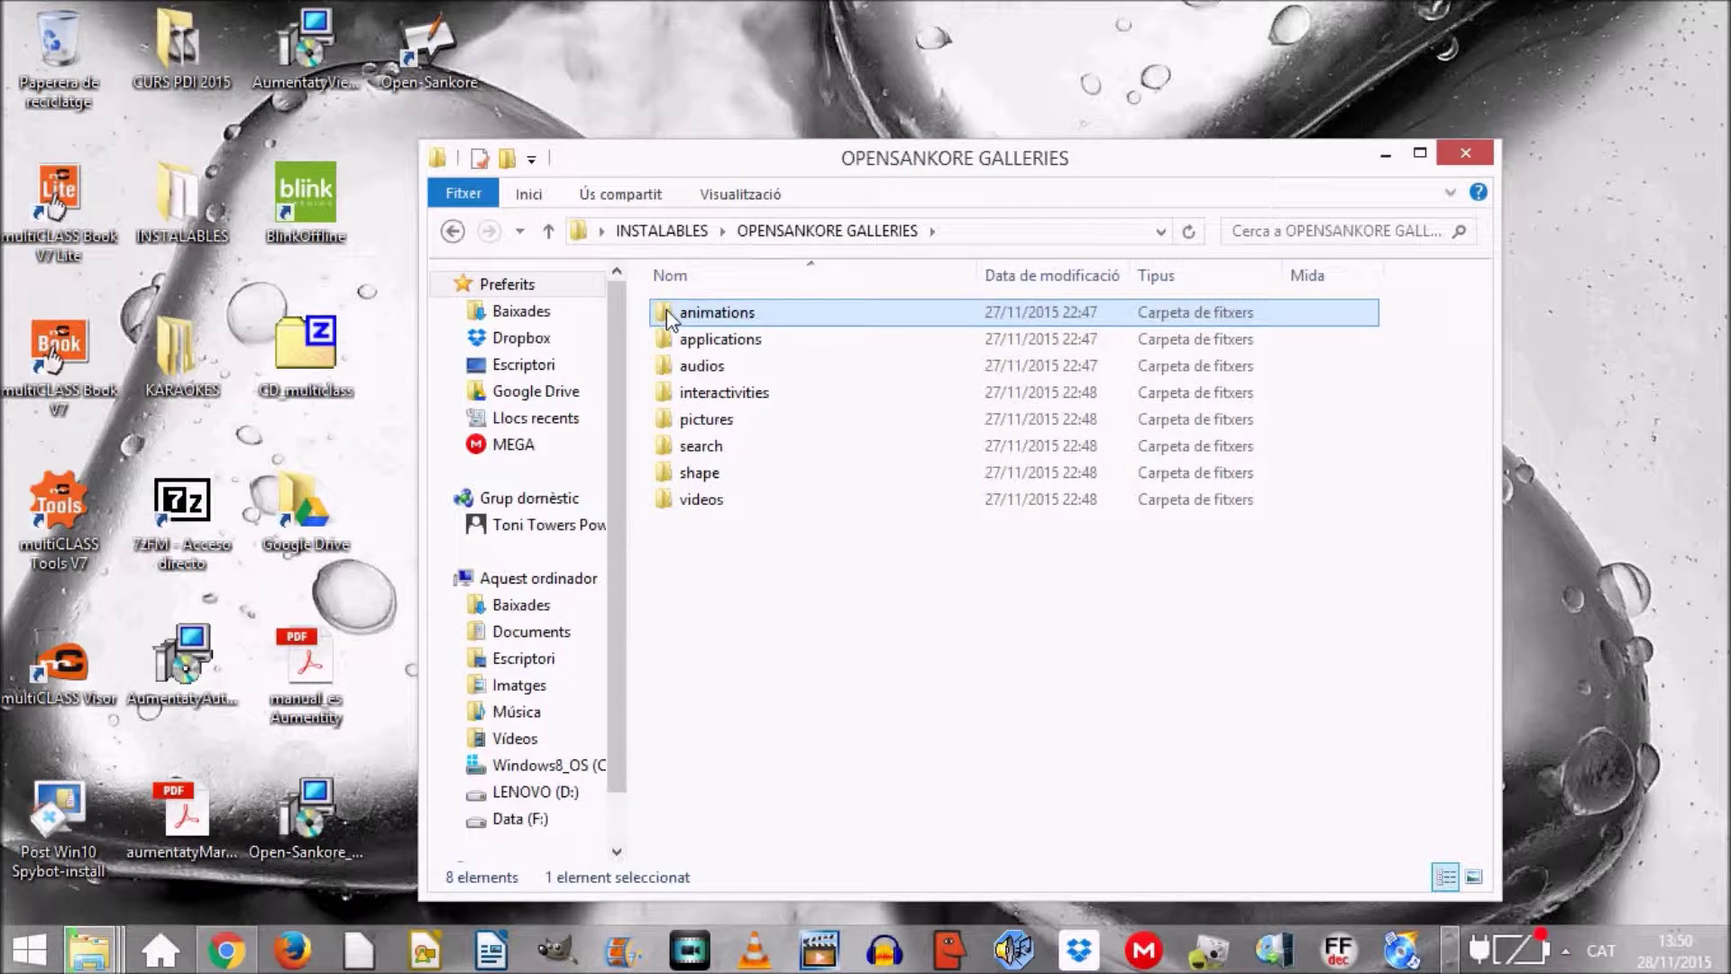
pyautogui.hotkey('ctrl', 'f')
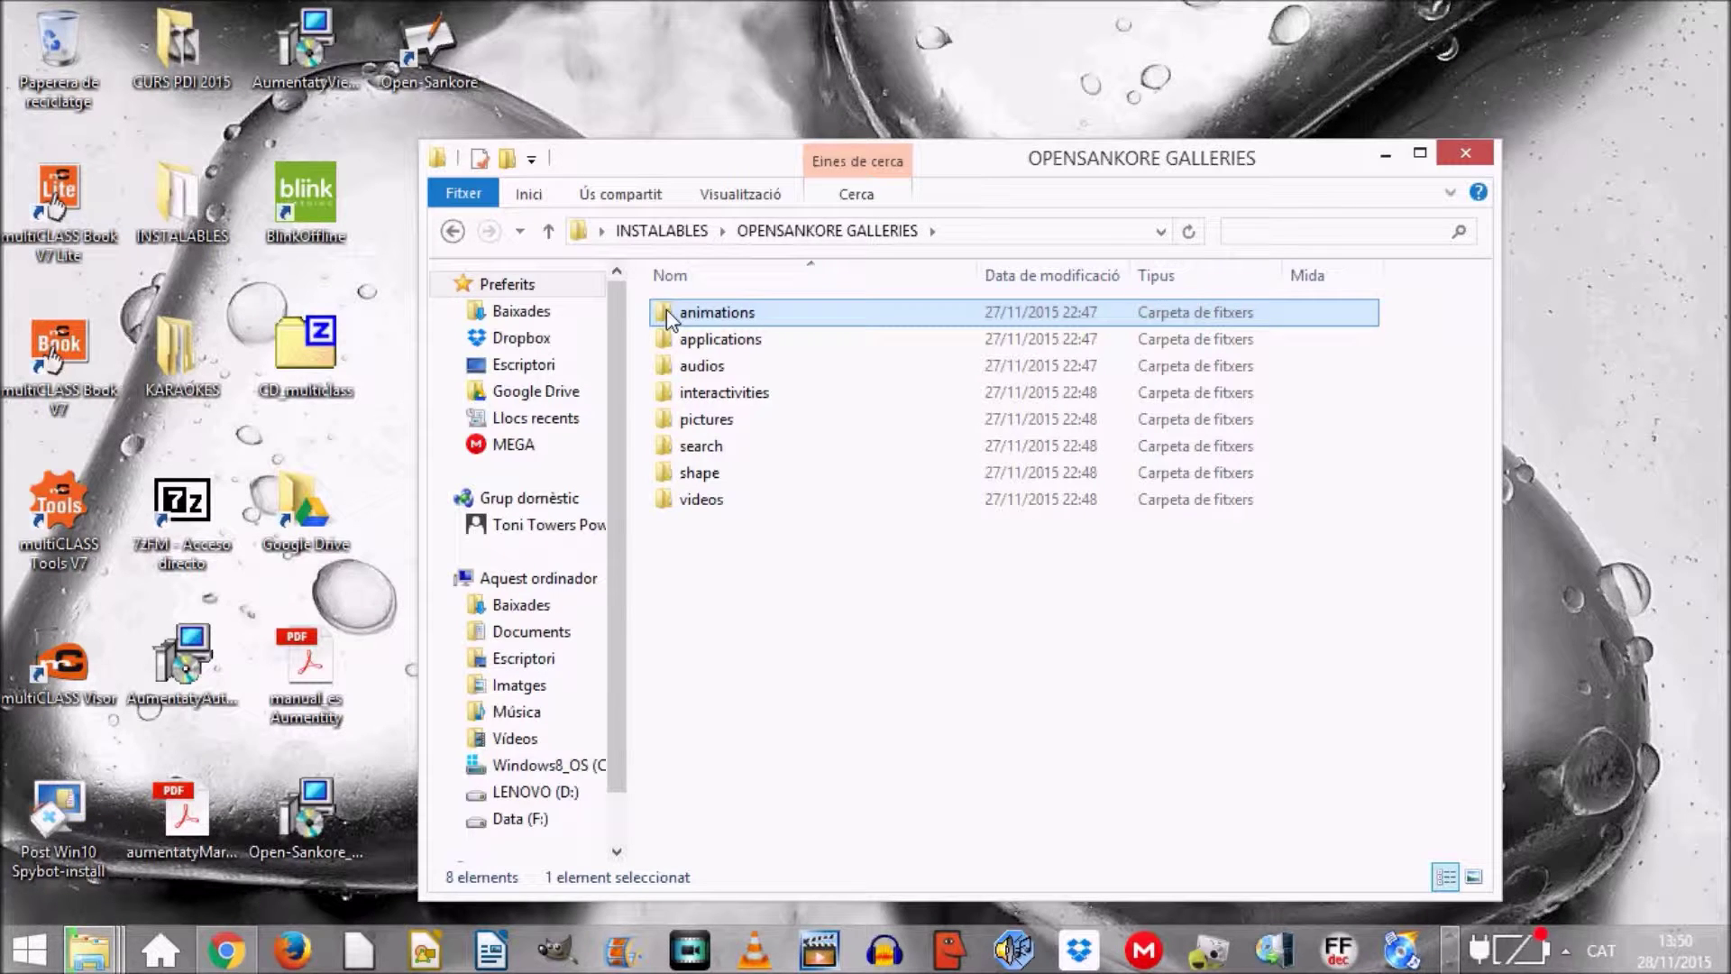
pyautogui.press('Escape')
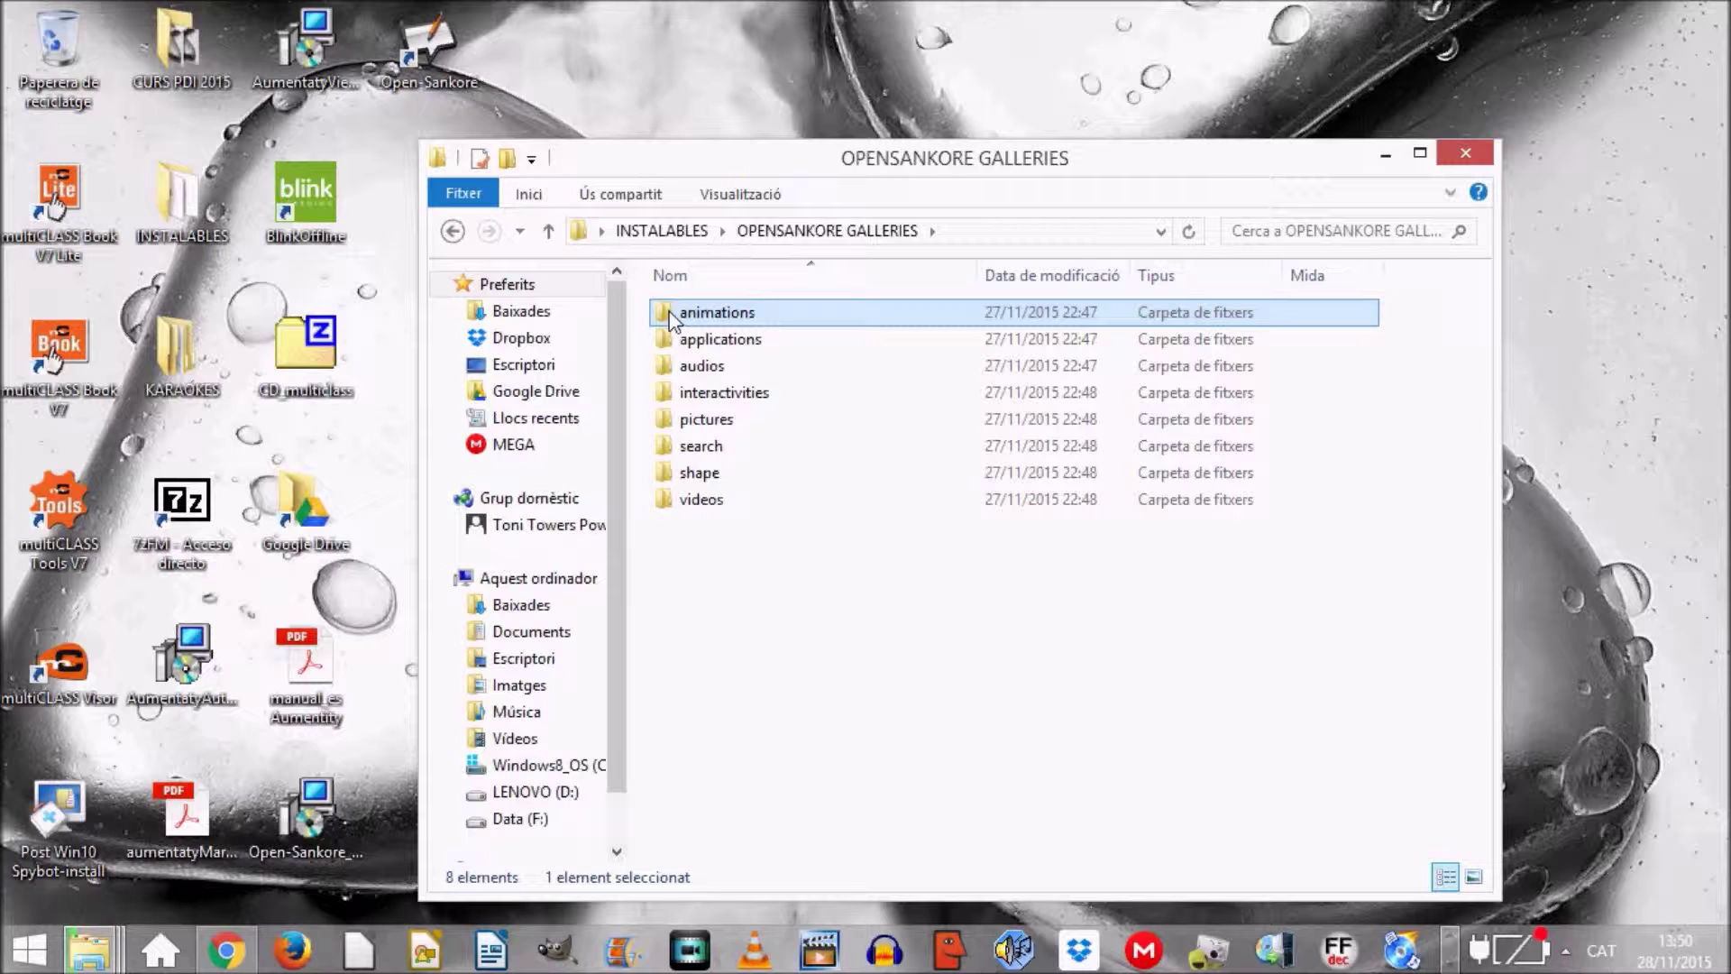
pyautogui.hotkey('ctrl', 'a')
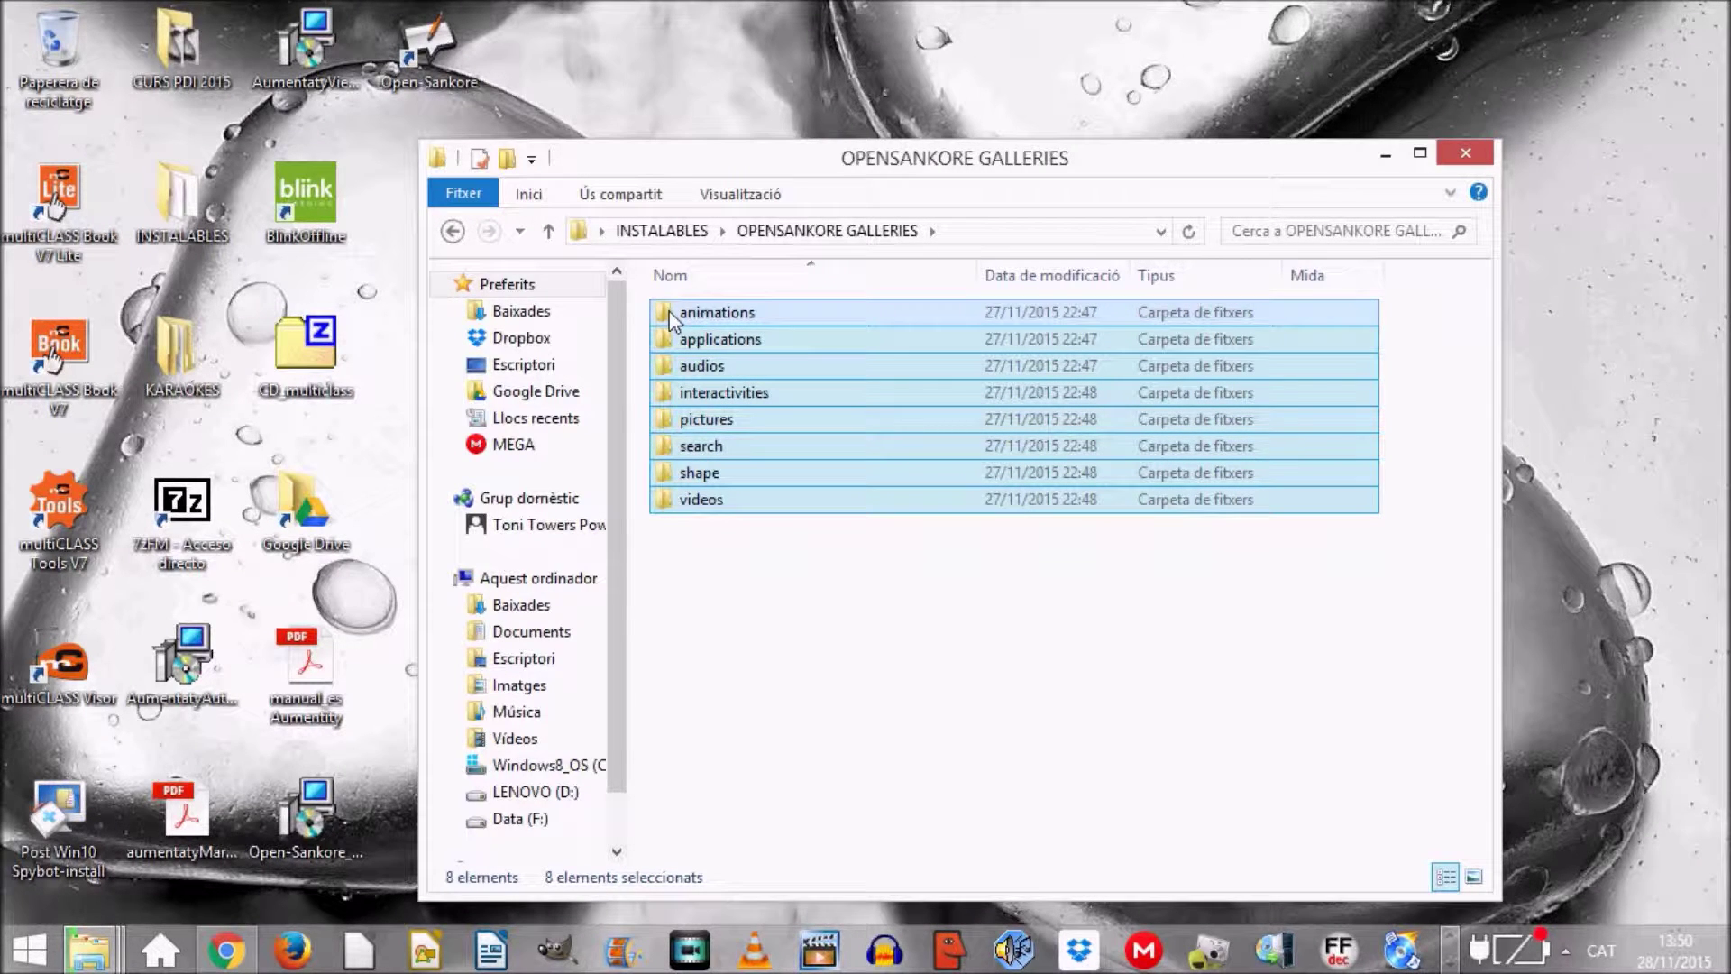
pyautogui.rightClick(672, 322)
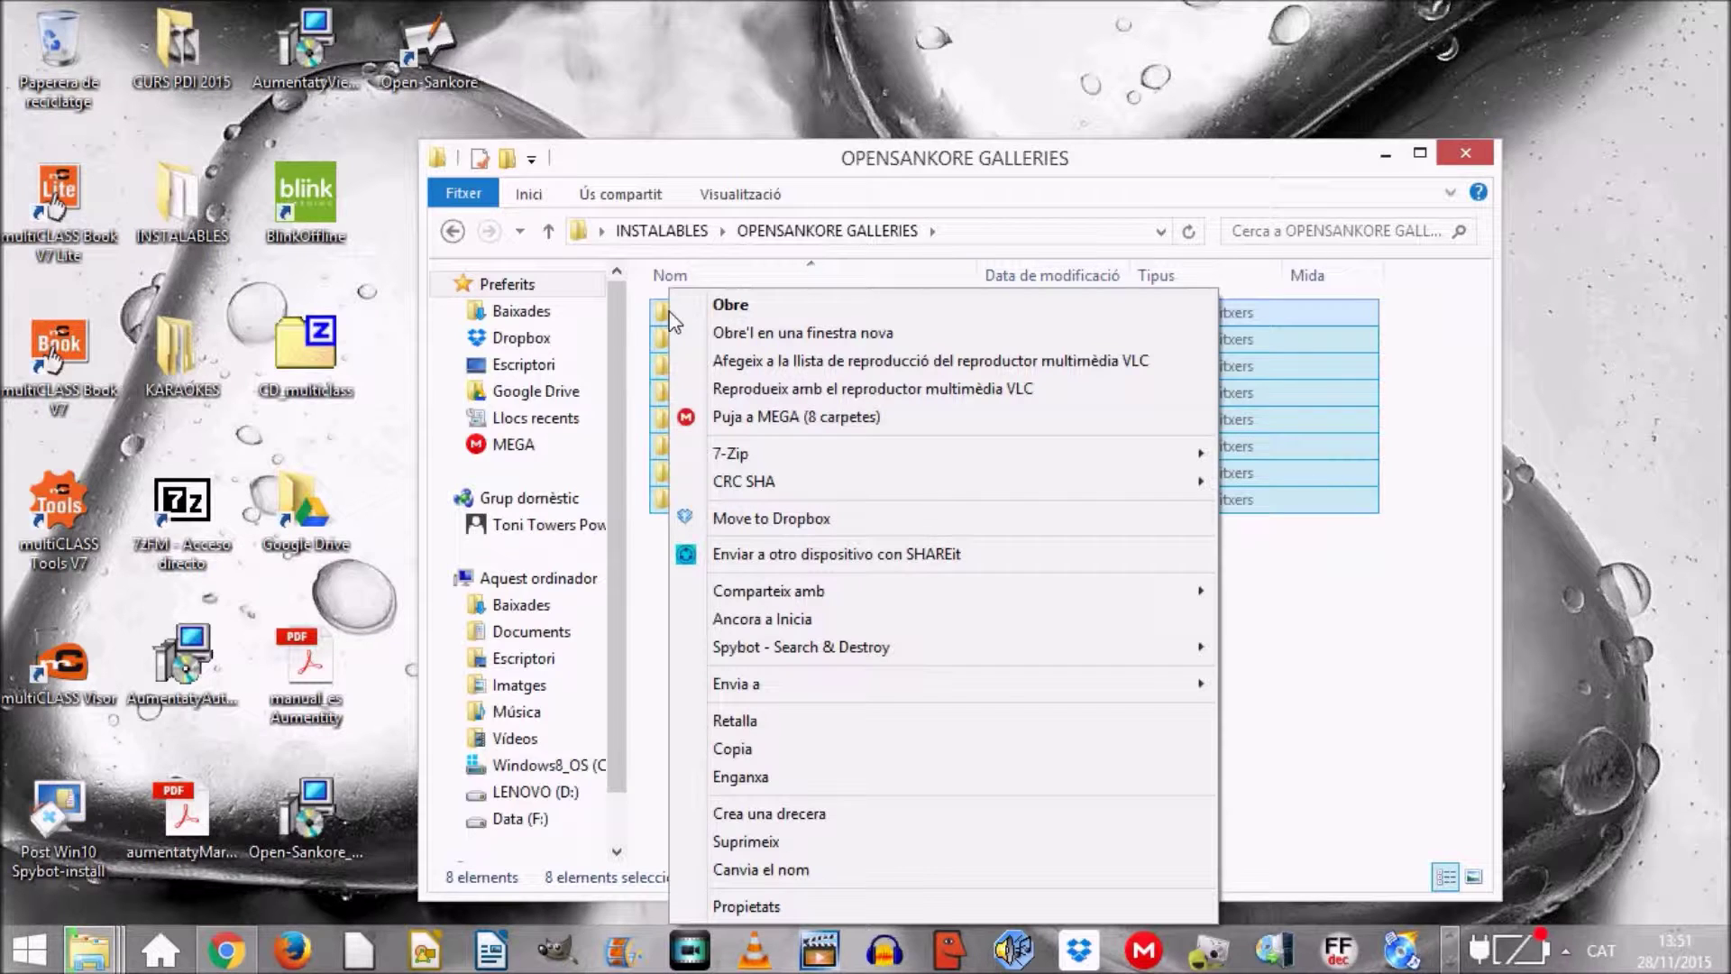
pyautogui.click(822, 727)
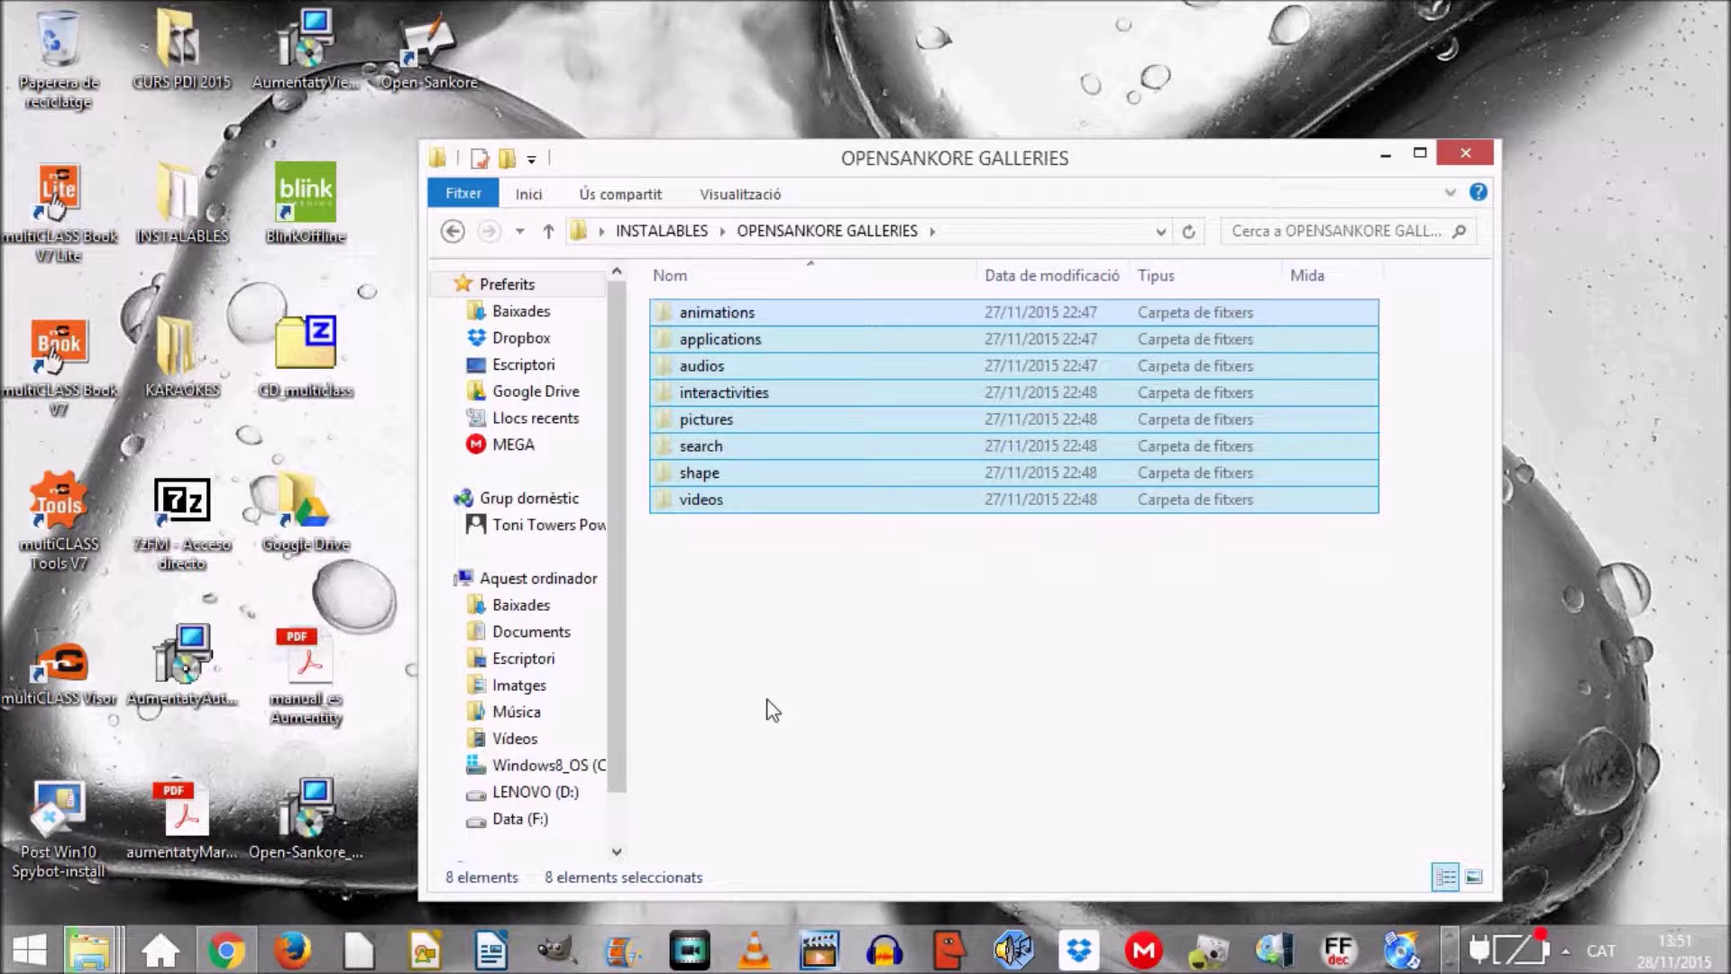
# Step: Open the library folder of Open-Sankore under Fitxers de programa (x86) on drive C:
pyautogui.click(548, 766)
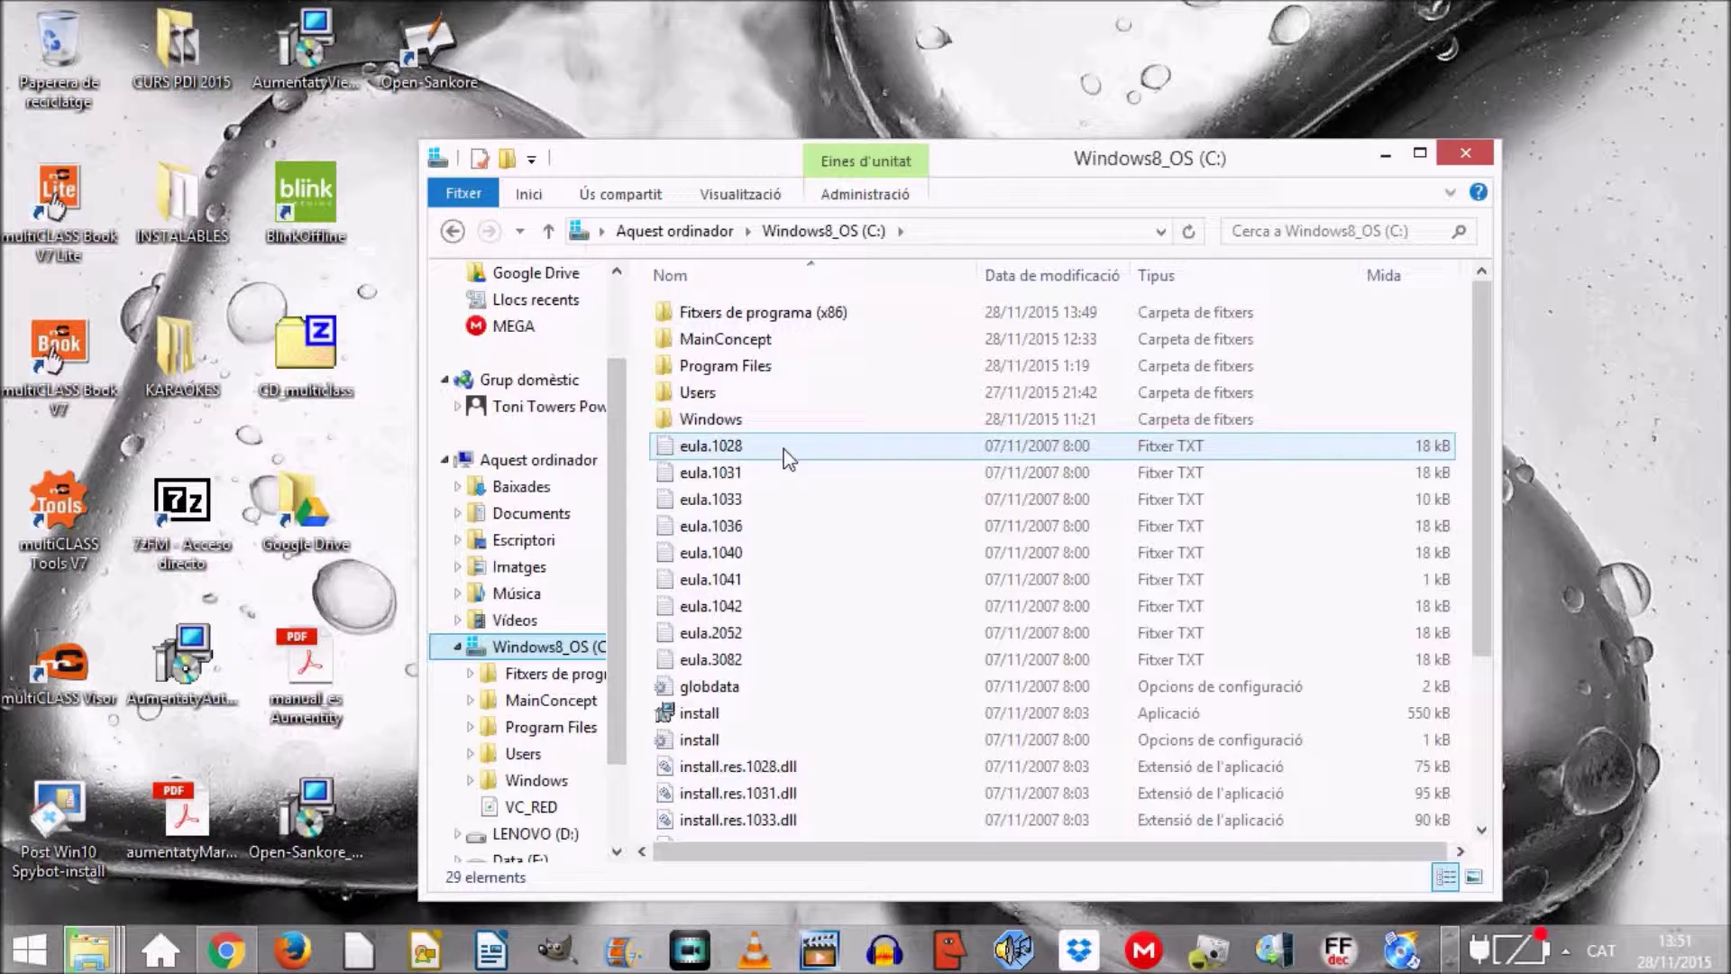
pyautogui.doubleClick(779, 316)
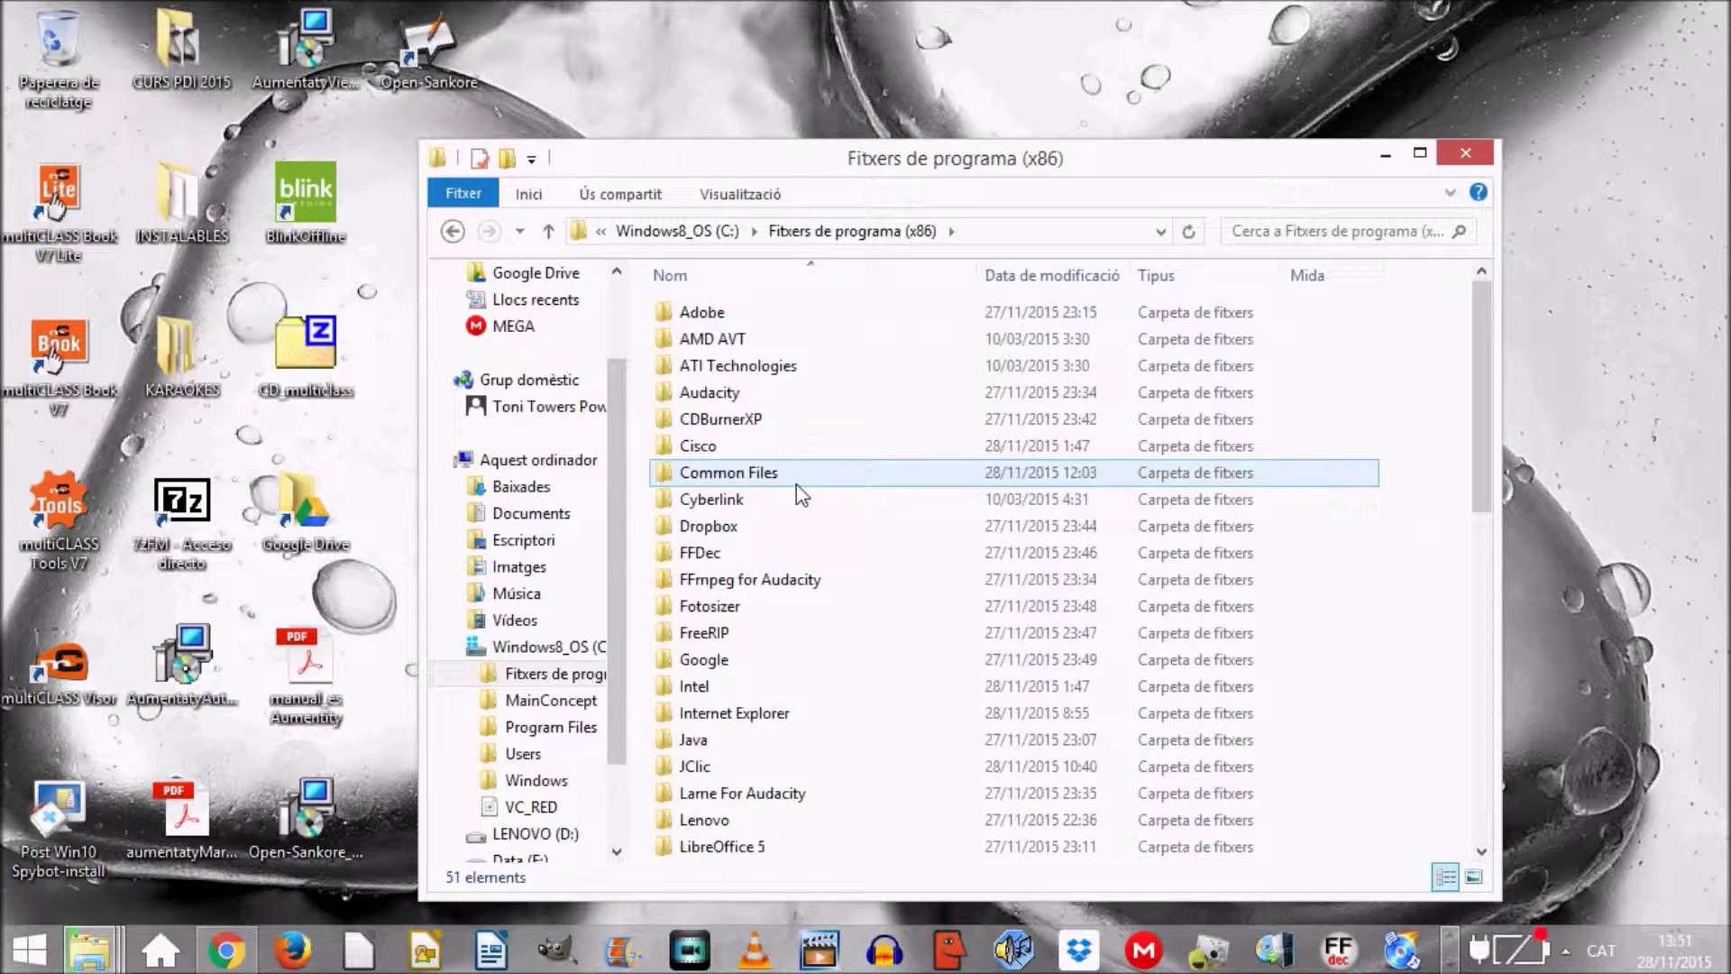
pyautogui.scroll(-5, 799, 495)
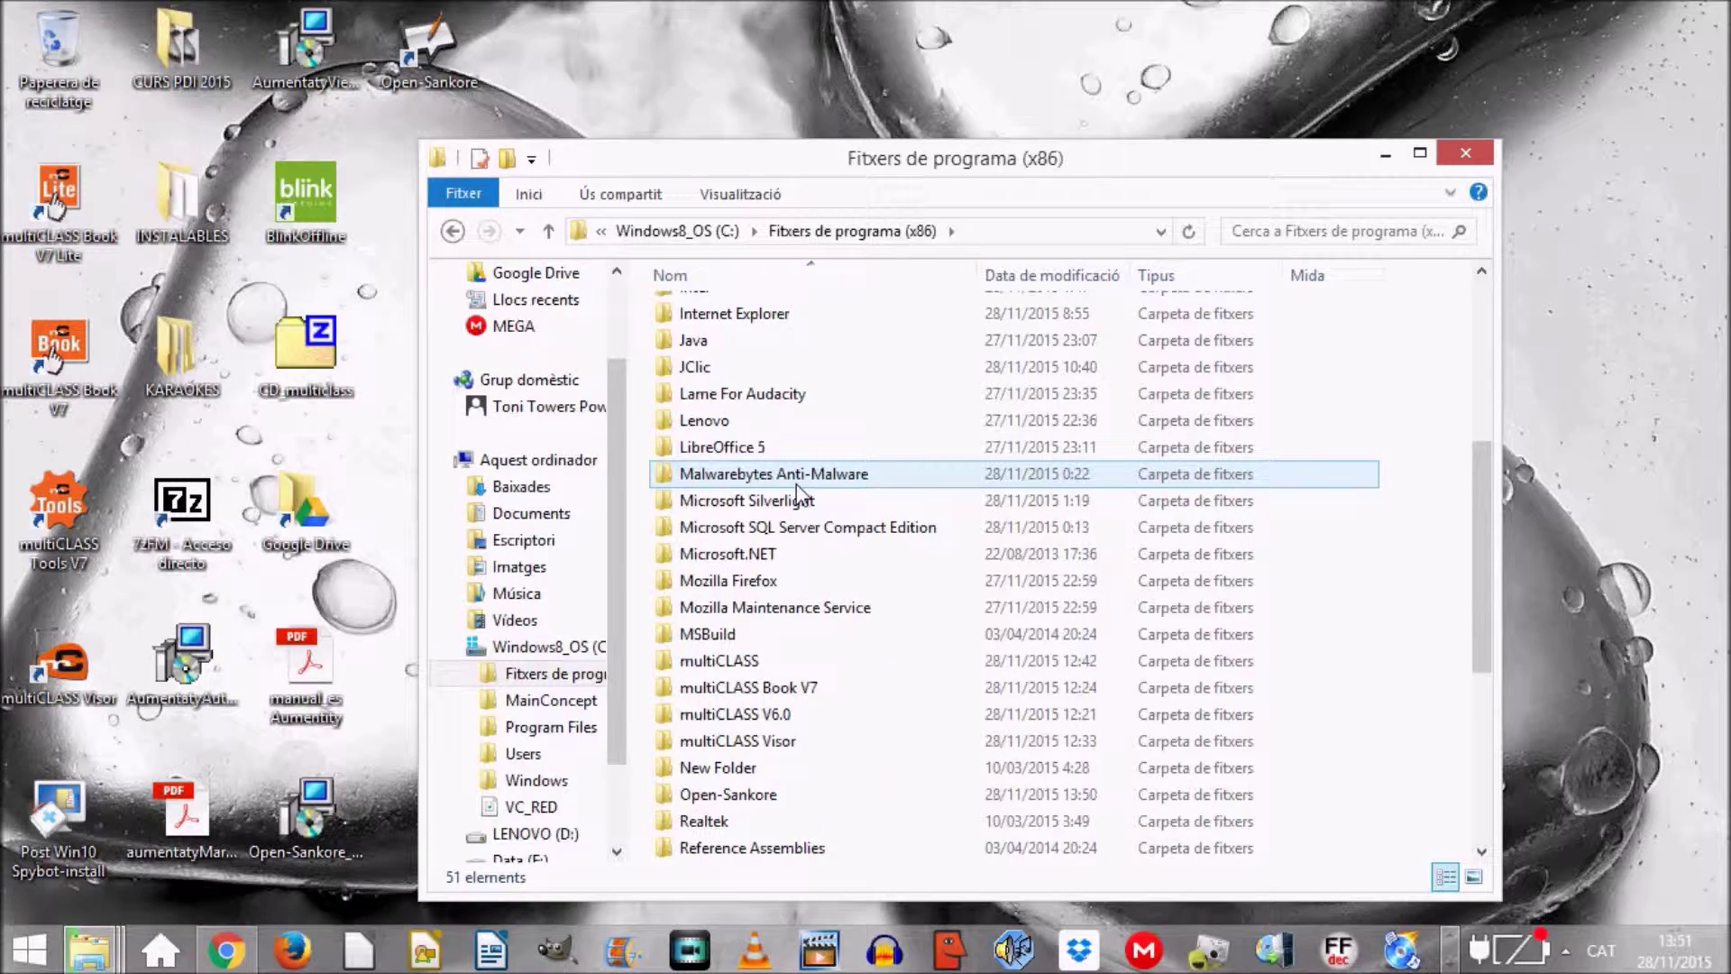
pyautogui.scroll(-1, 798, 494)
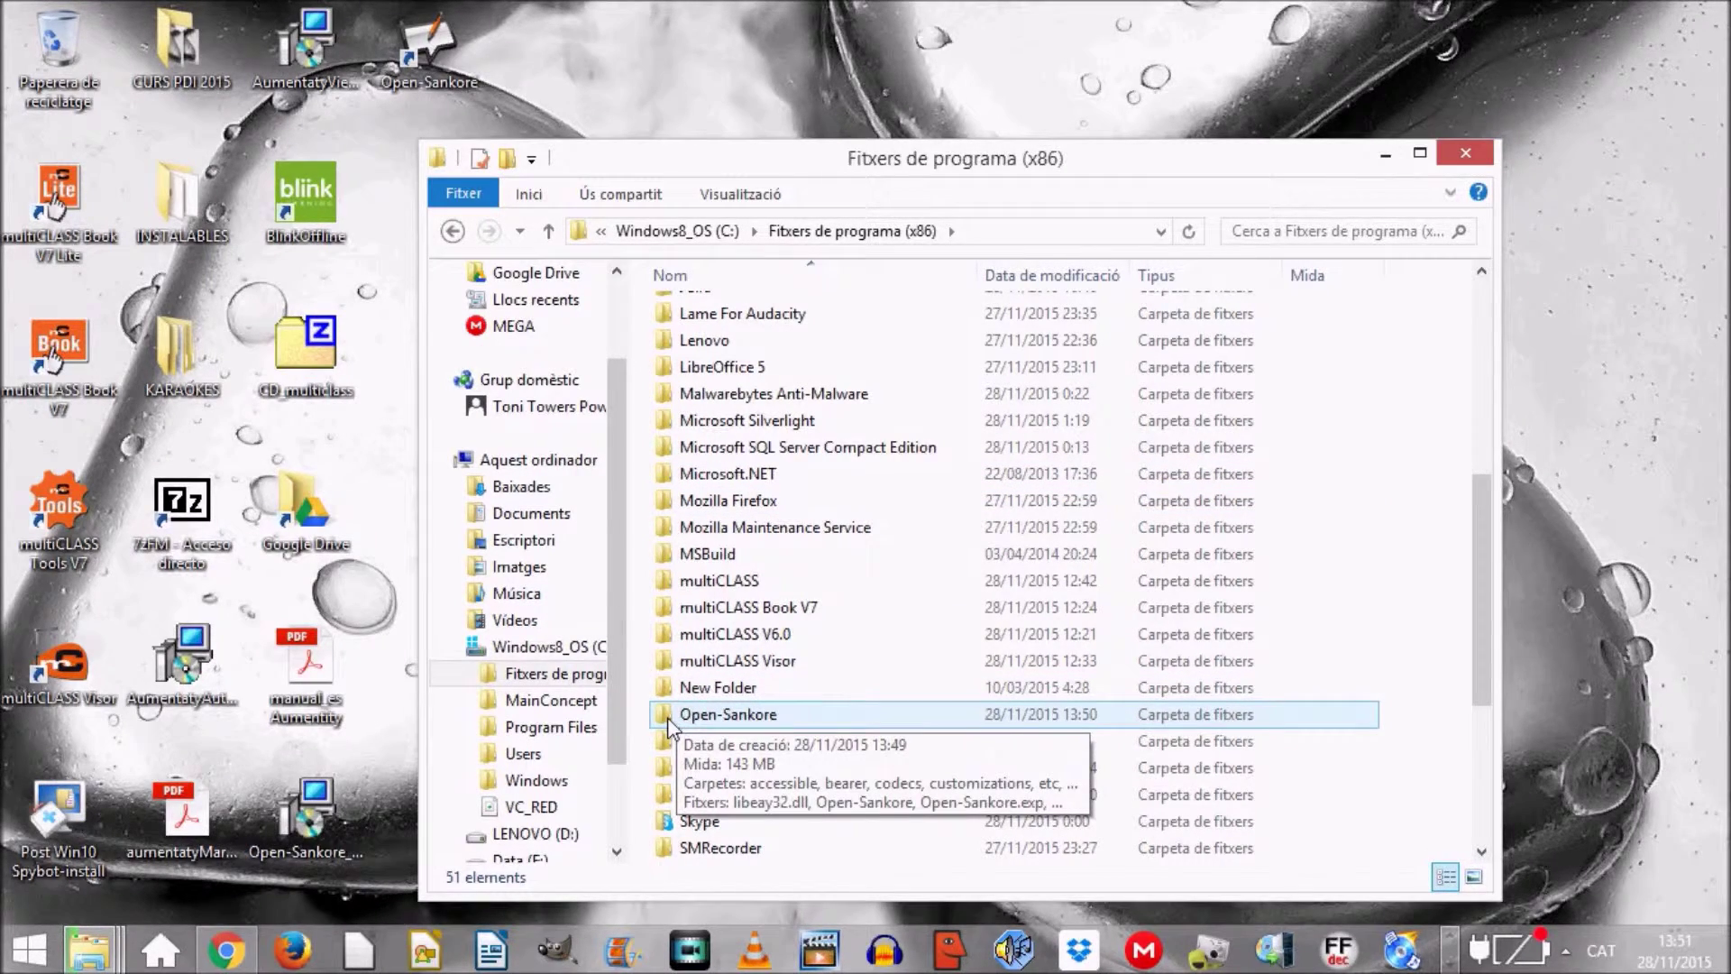
pyautogui.doubleClick(721, 714)
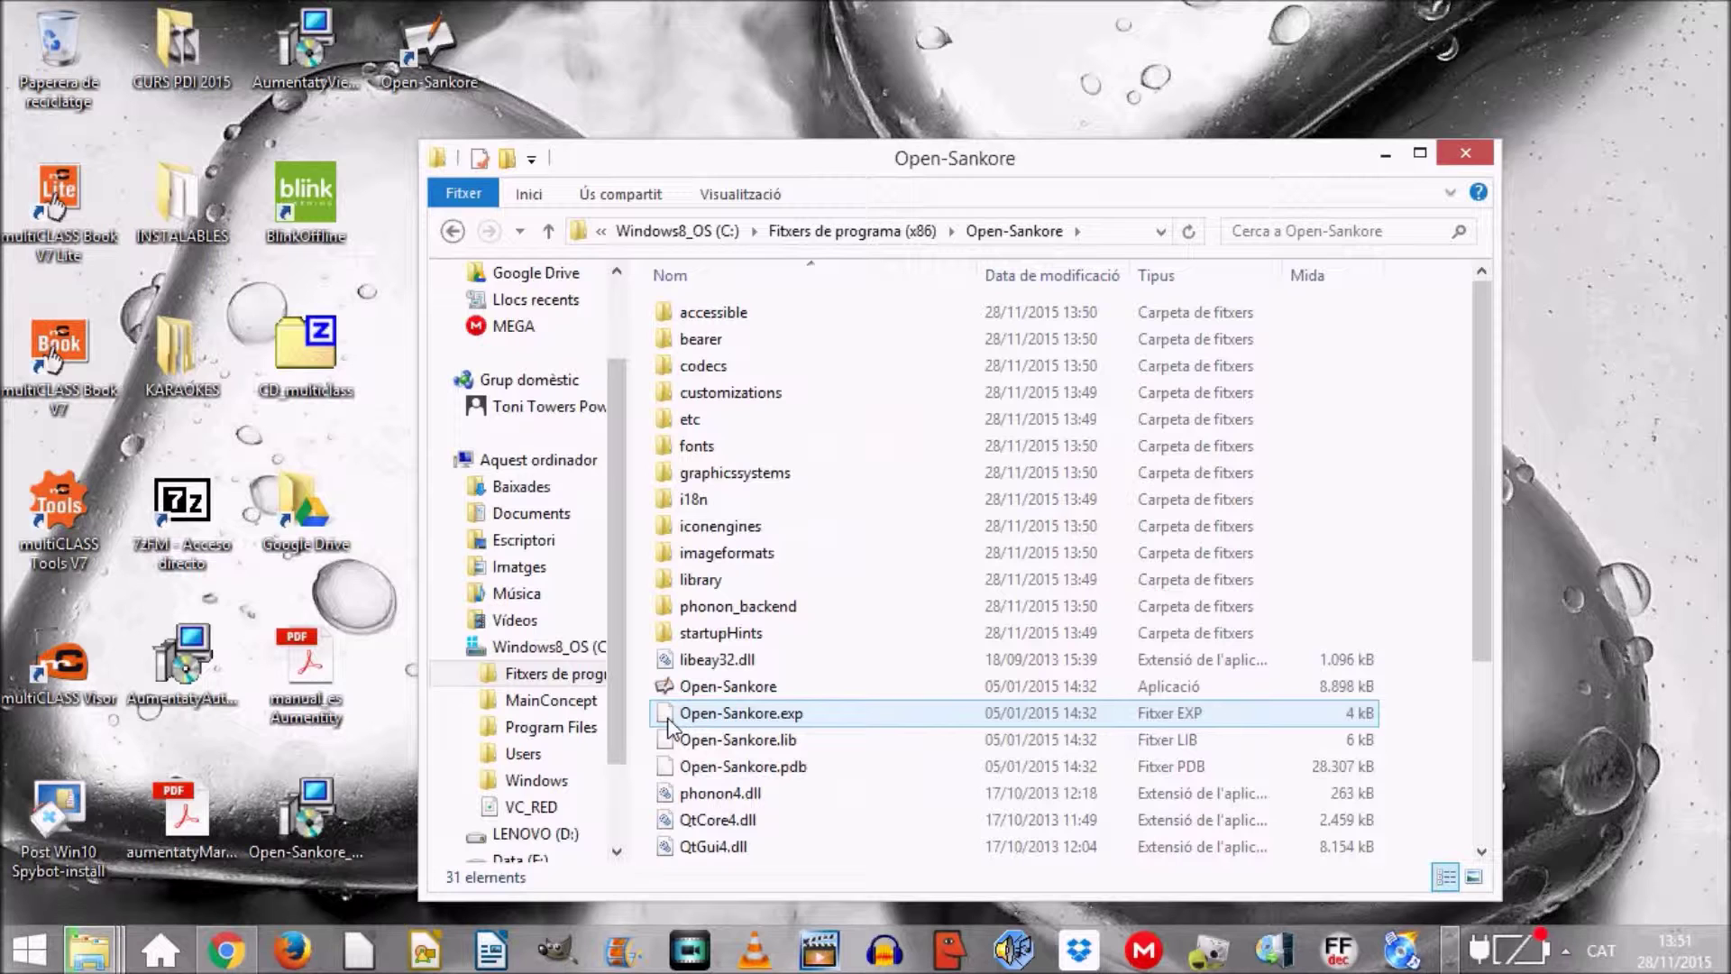
pyautogui.doubleClick(685, 580)
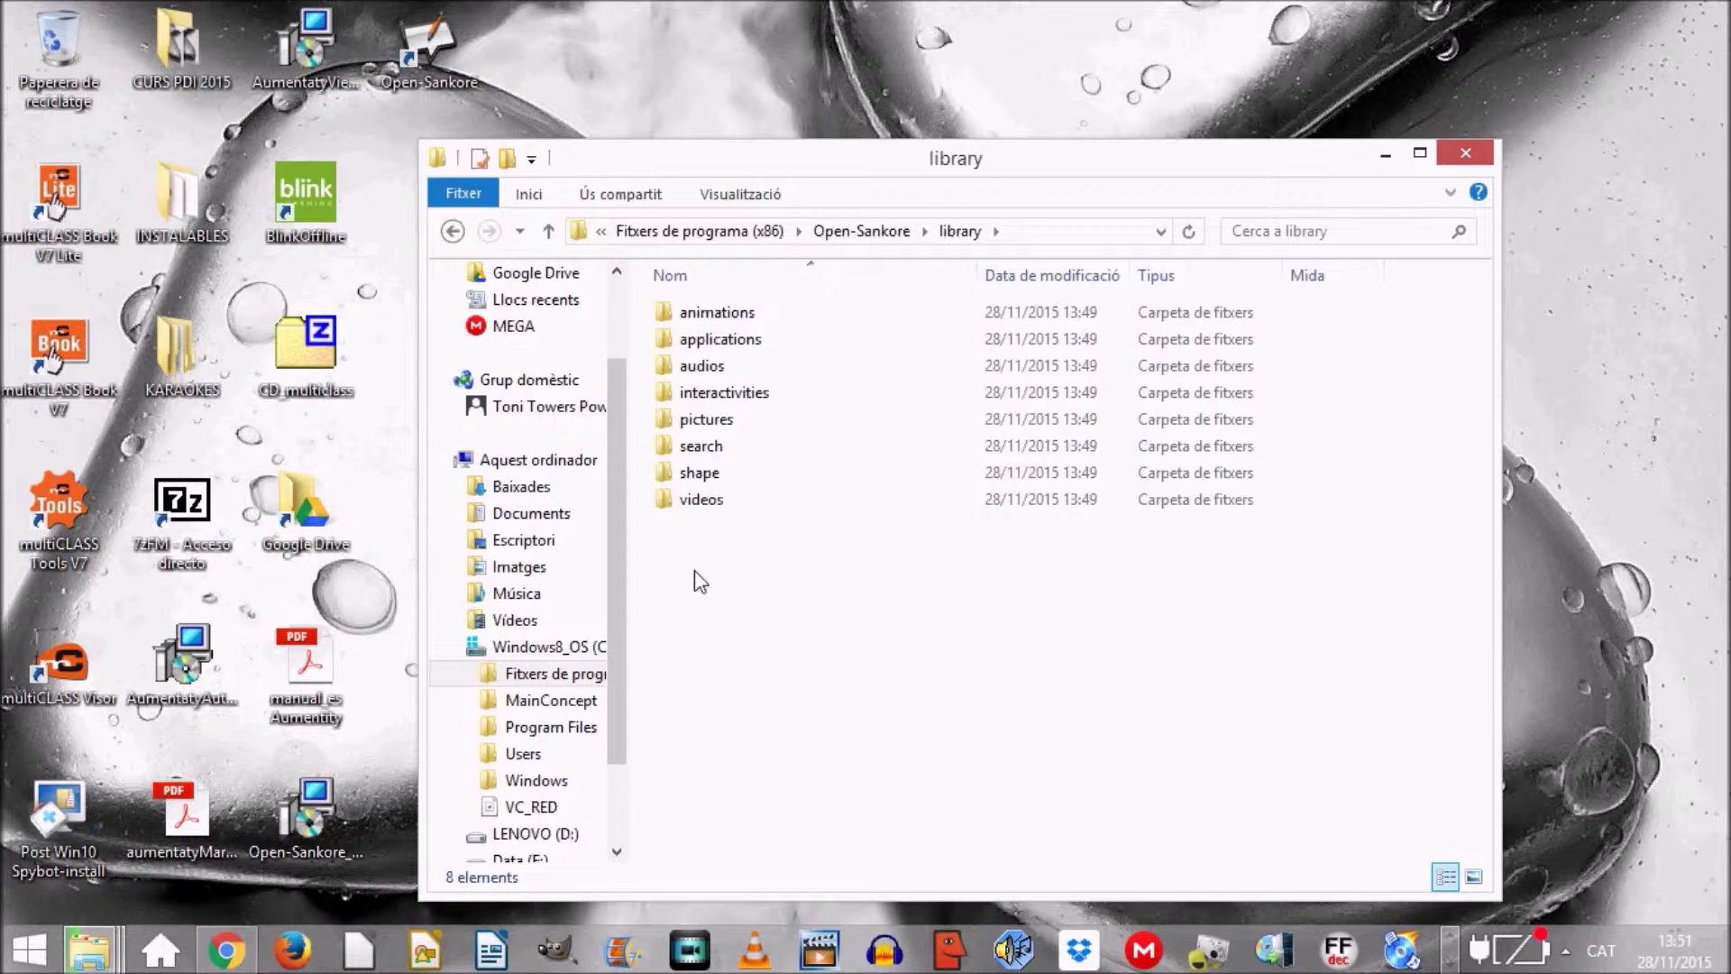
# Step: Paste the cut gallery folders into the library folder, replacing the files that have the same names
pyautogui.rightClick(811, 521)
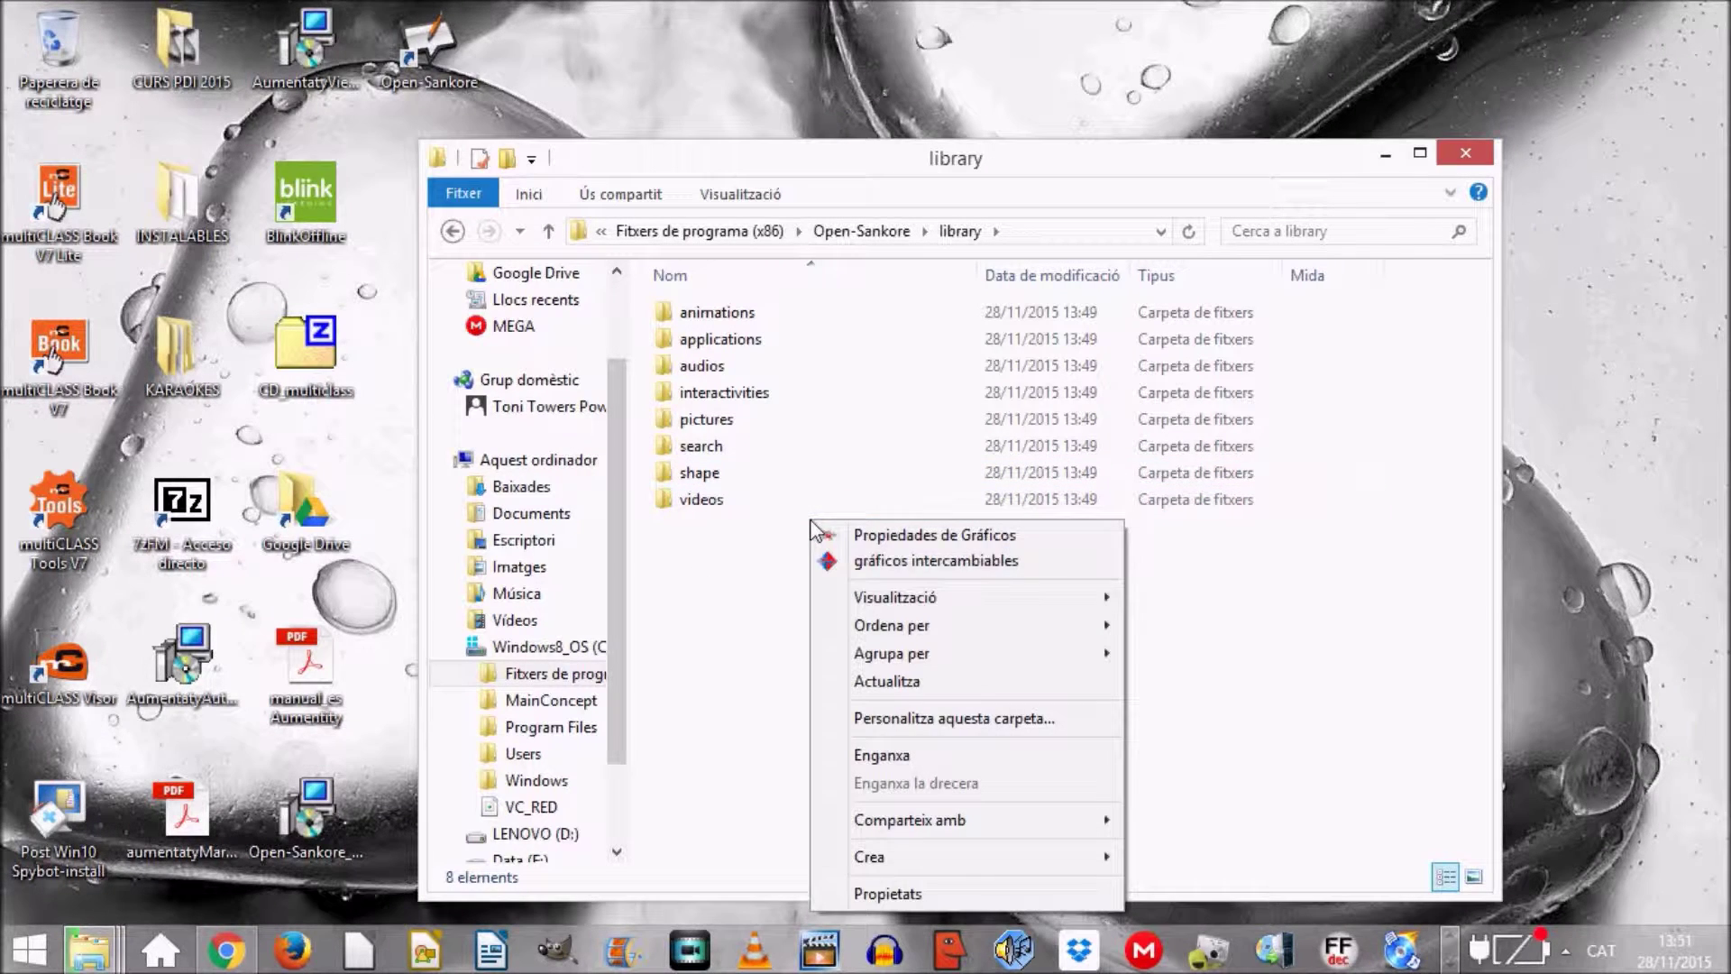
pyautogui.click(967, 756)
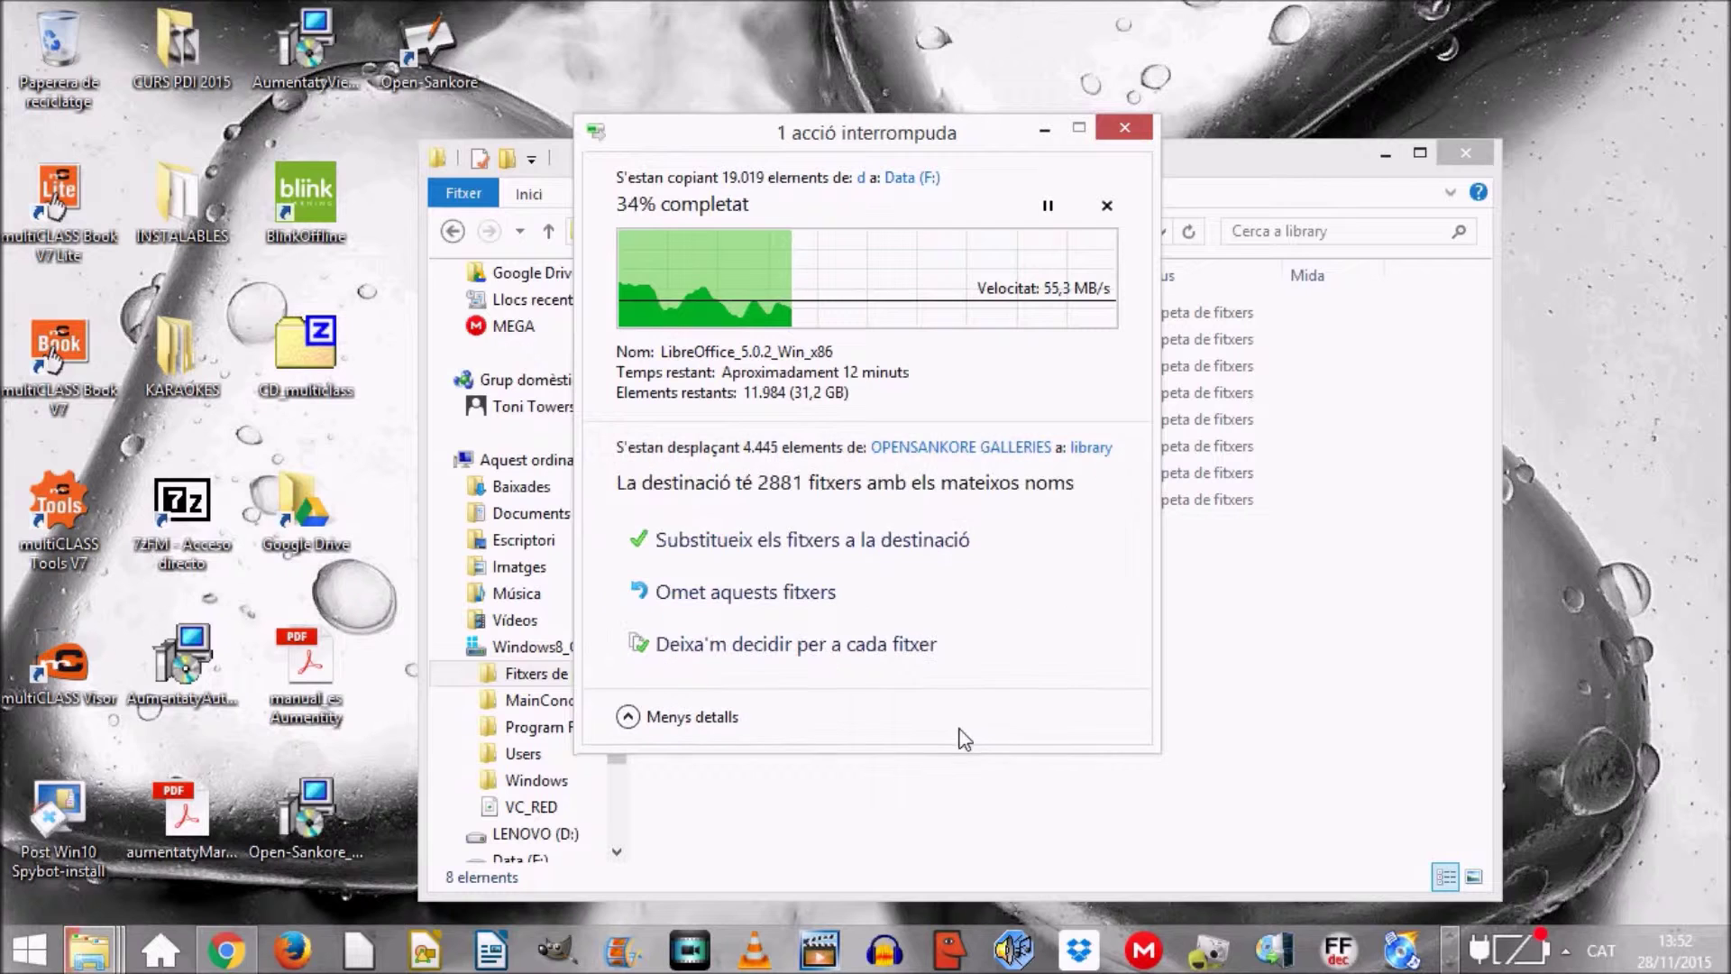
pyautogui.click(865, 550)
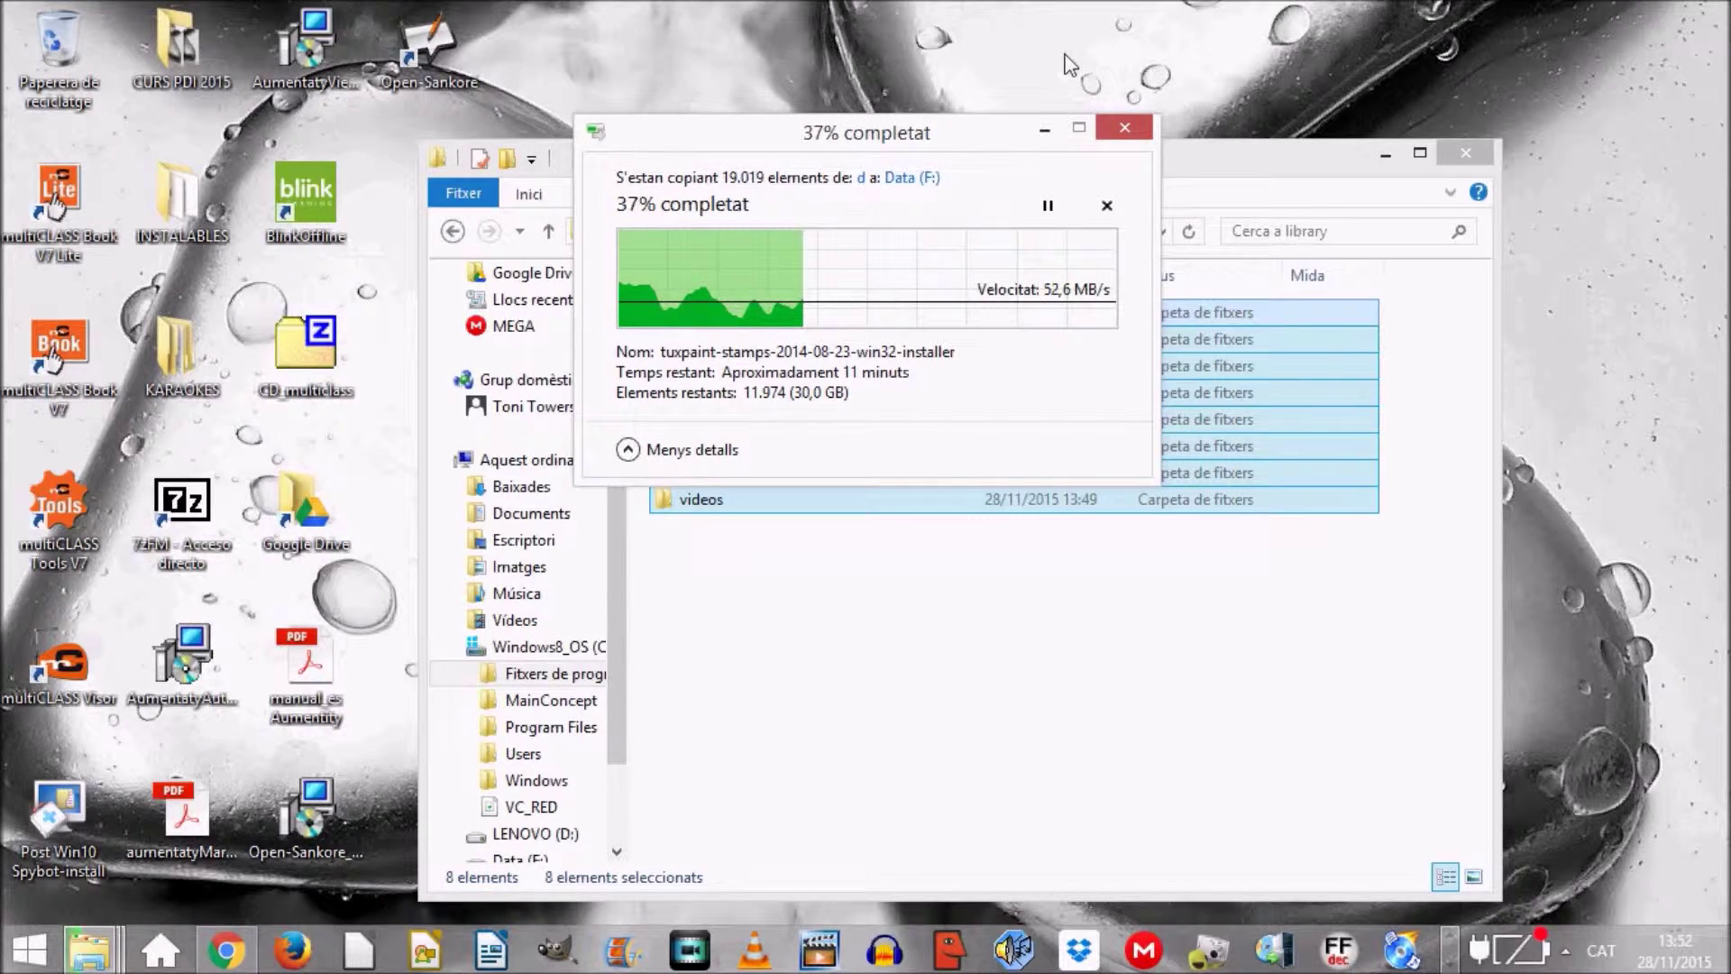
# Step: Minimize the copy progress window, close the library folder window, and run Open-Sankoré as administrator
pyautogui.click(1044, 129)
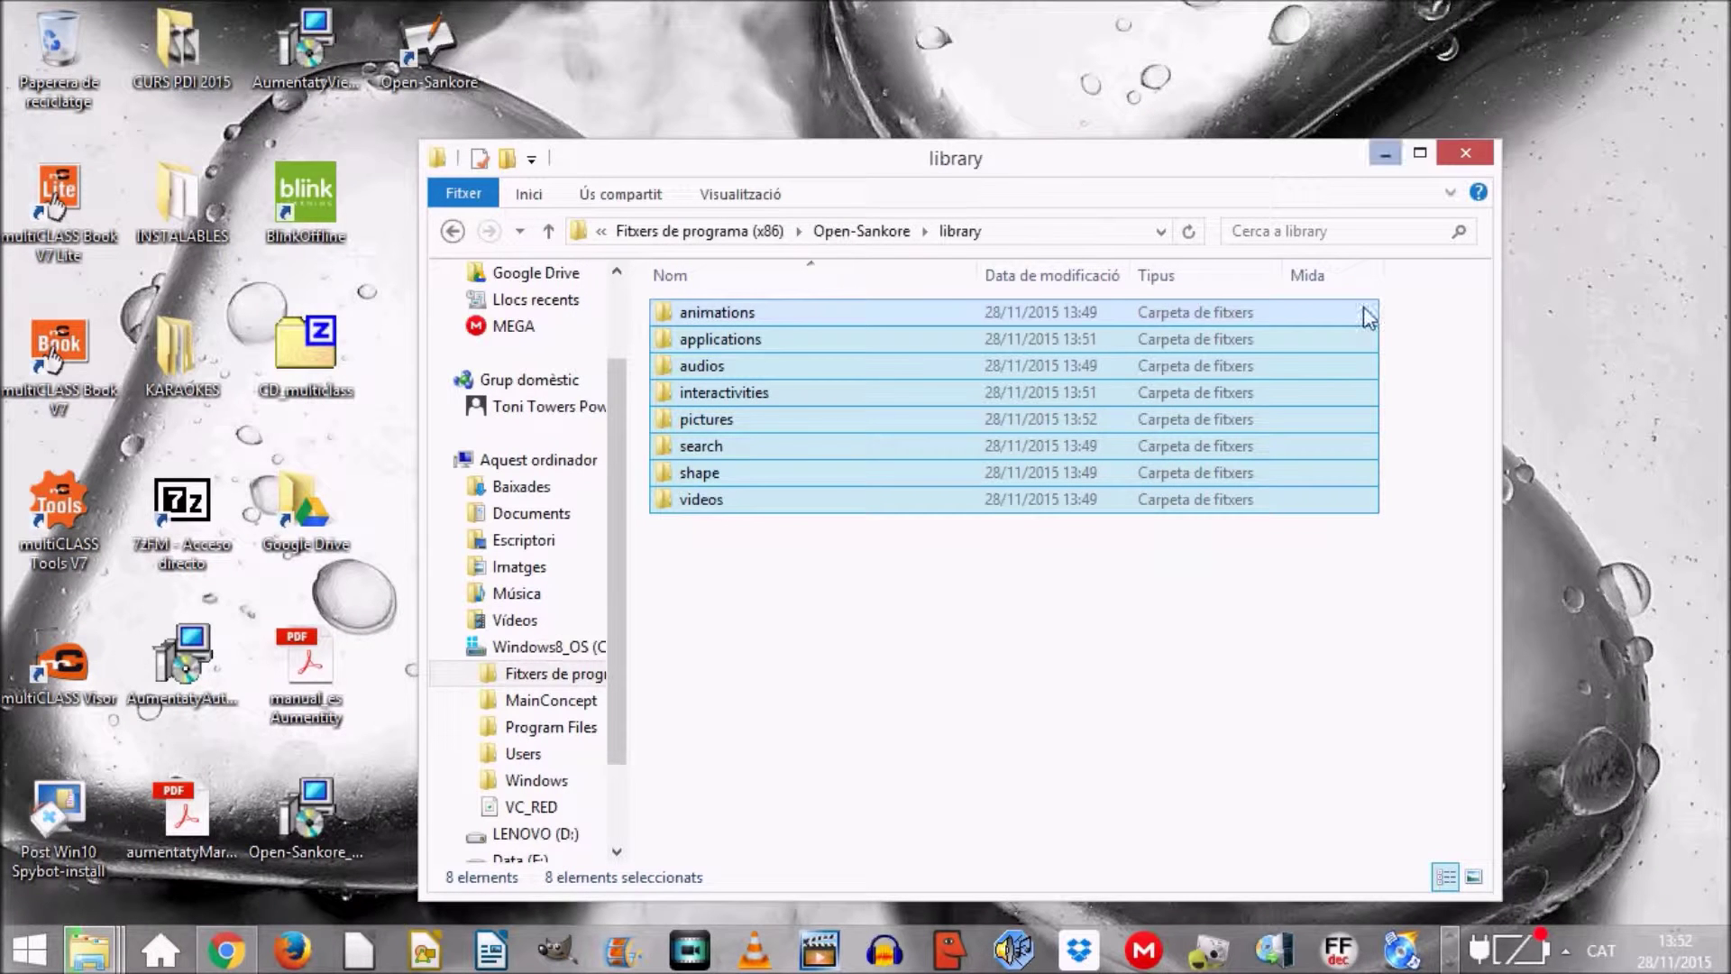
pyautogui.click(1476, 149)
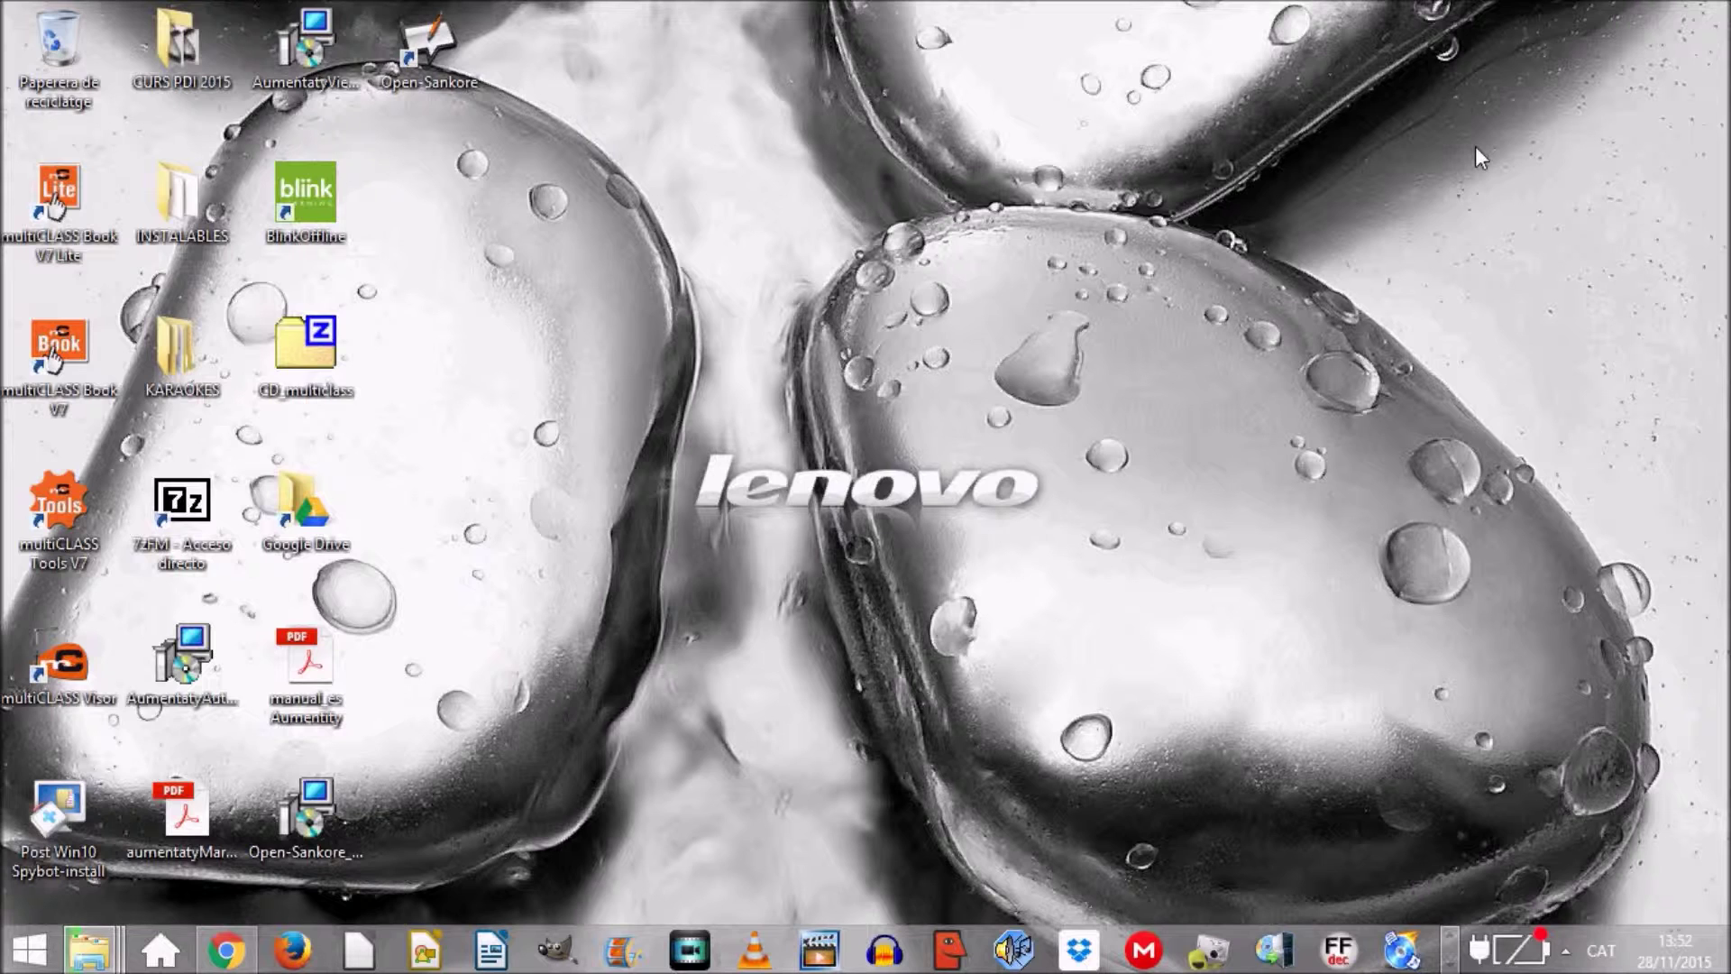
pyautogui.click(444, 45)
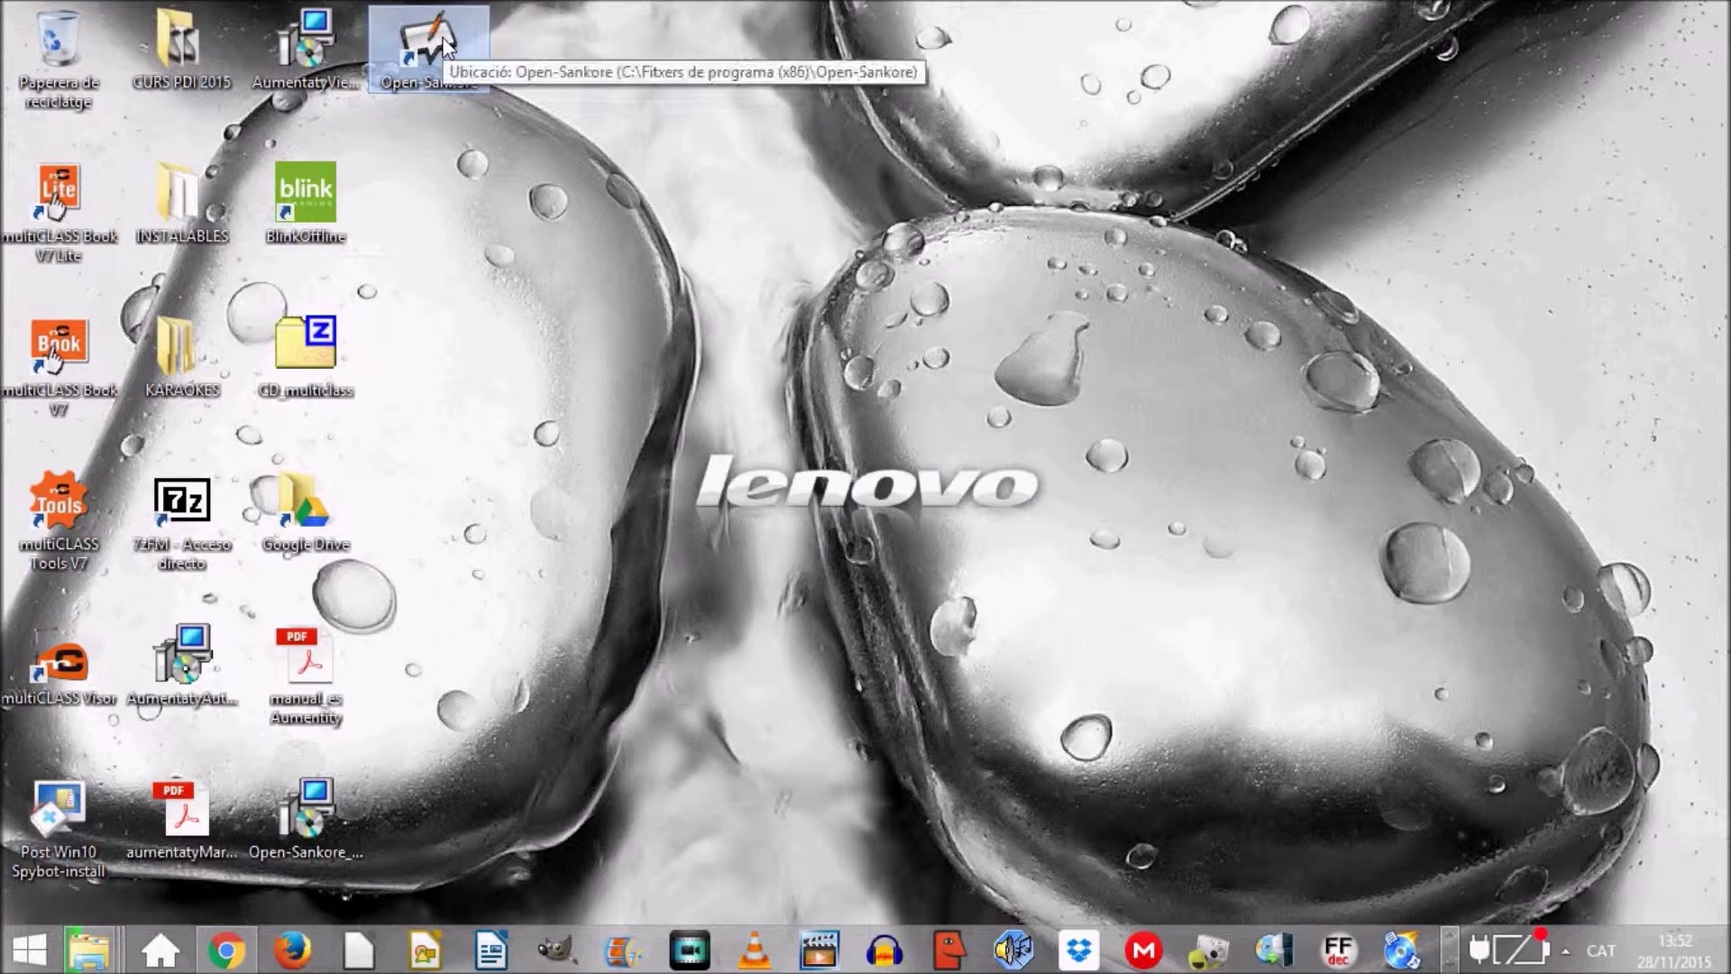
pyautogui.rightClick(447, 47)
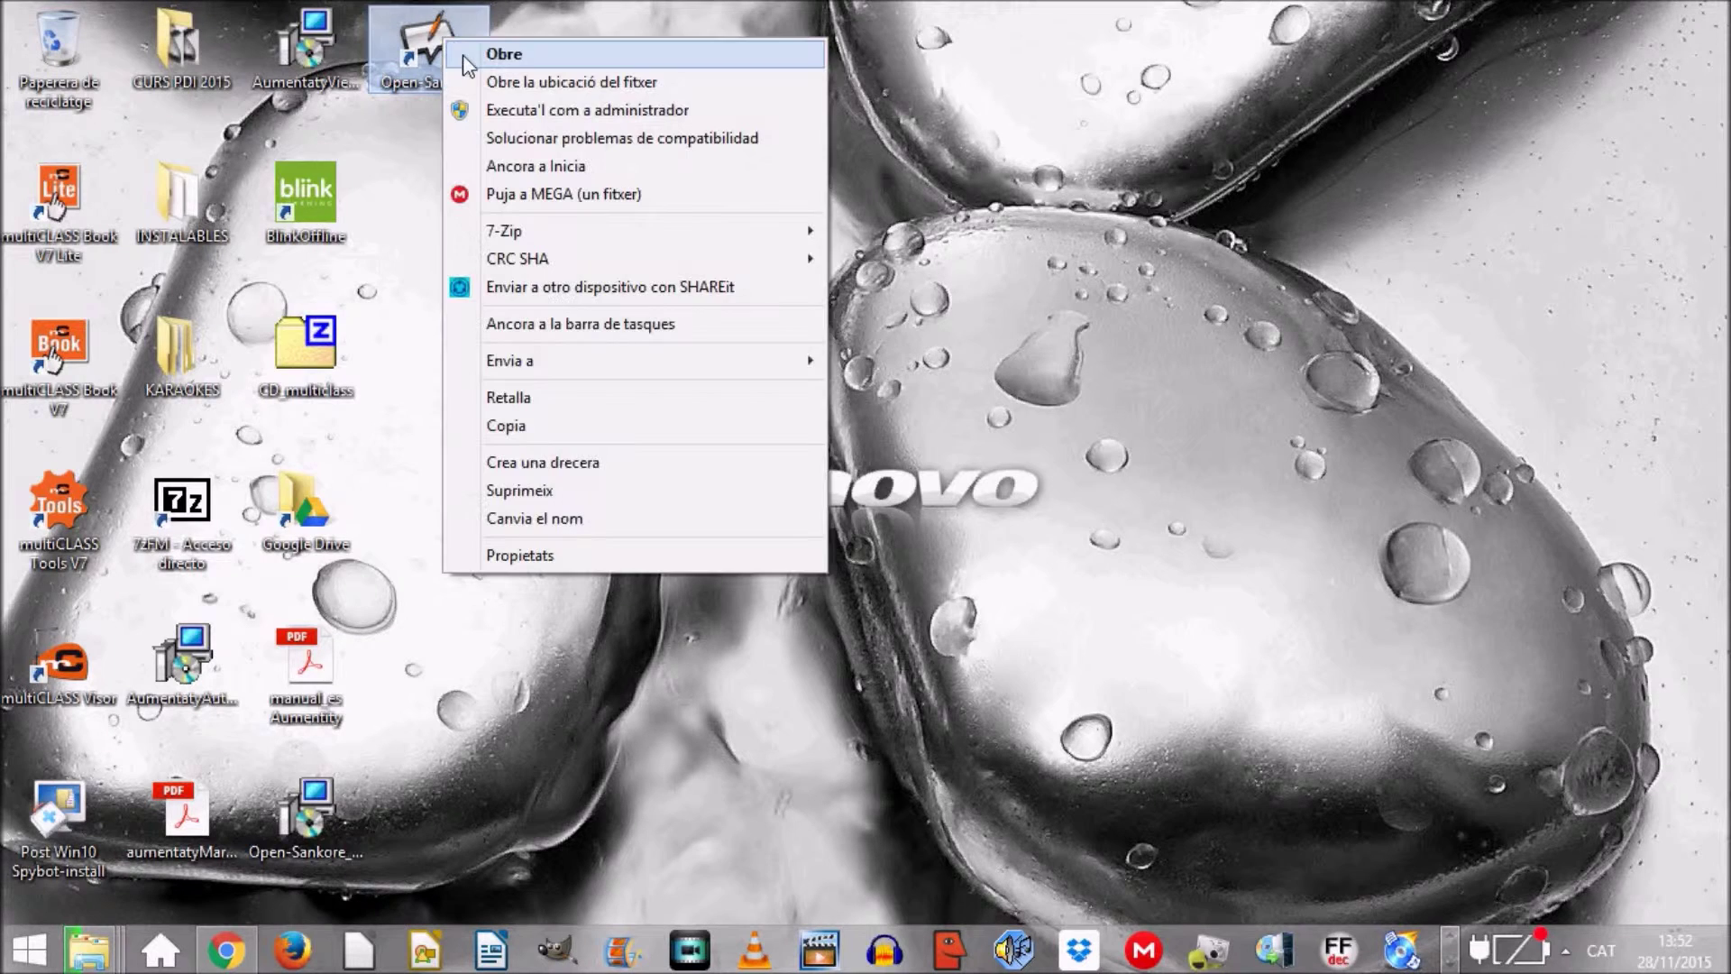
pyautogui.click(499, 112)
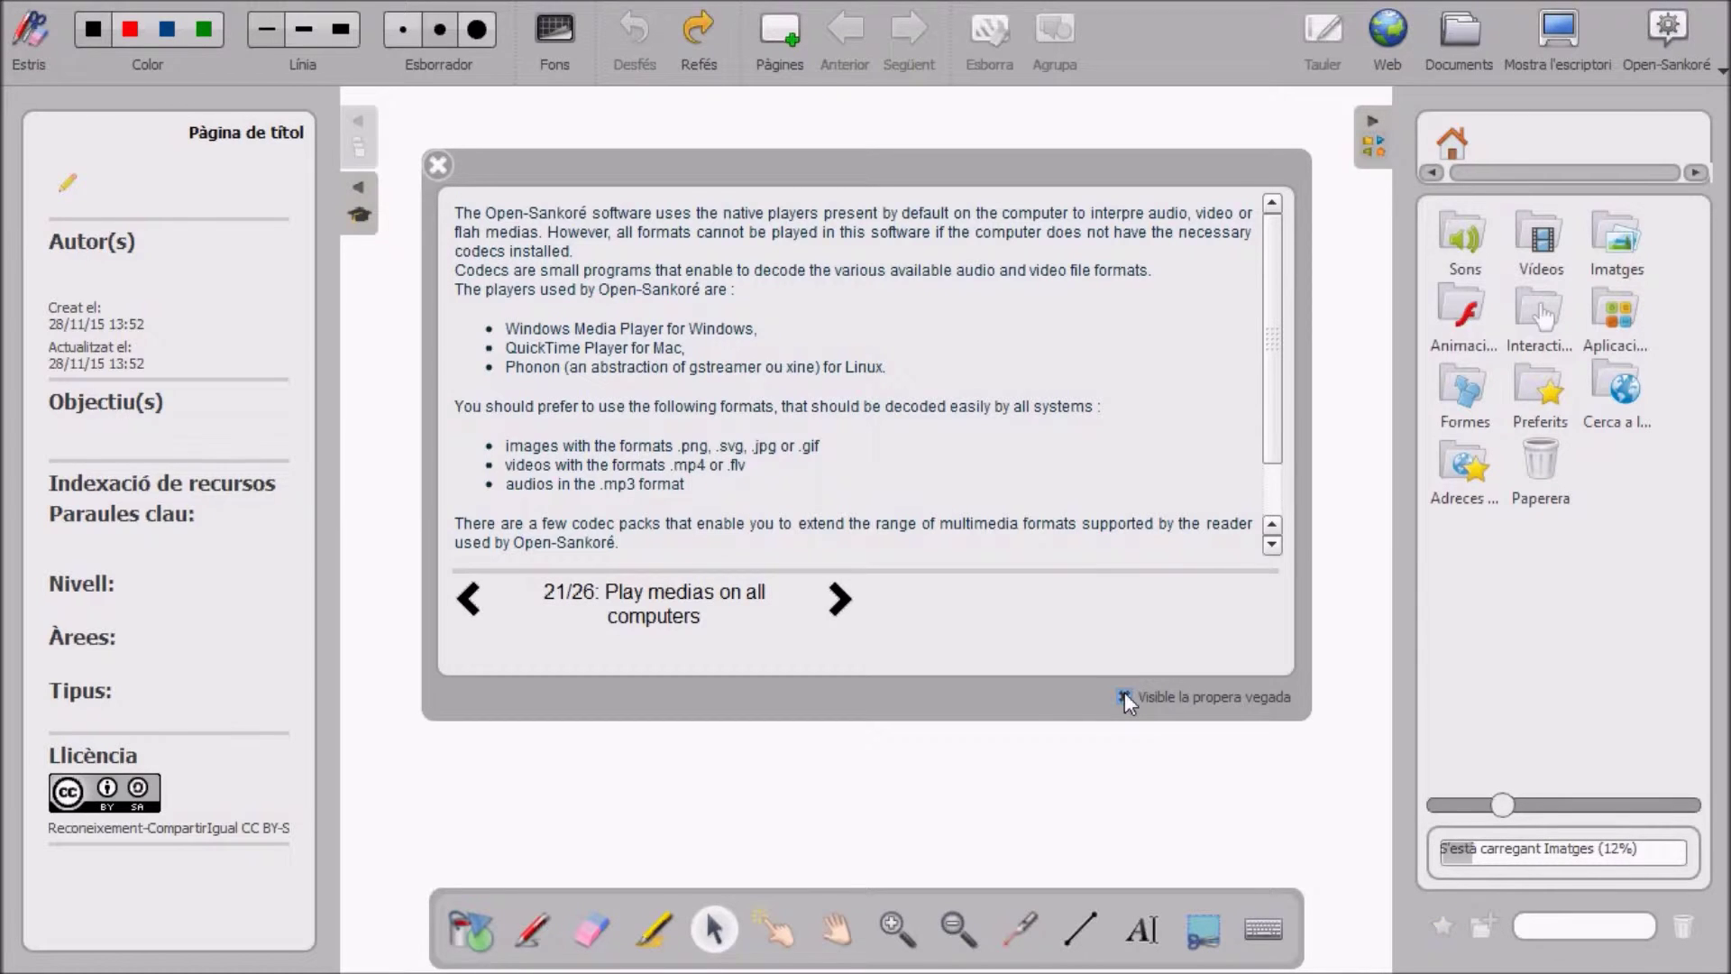
# Step: Turn off showing the tips window at the next start and close it
pyautogui.click(1123, 697)
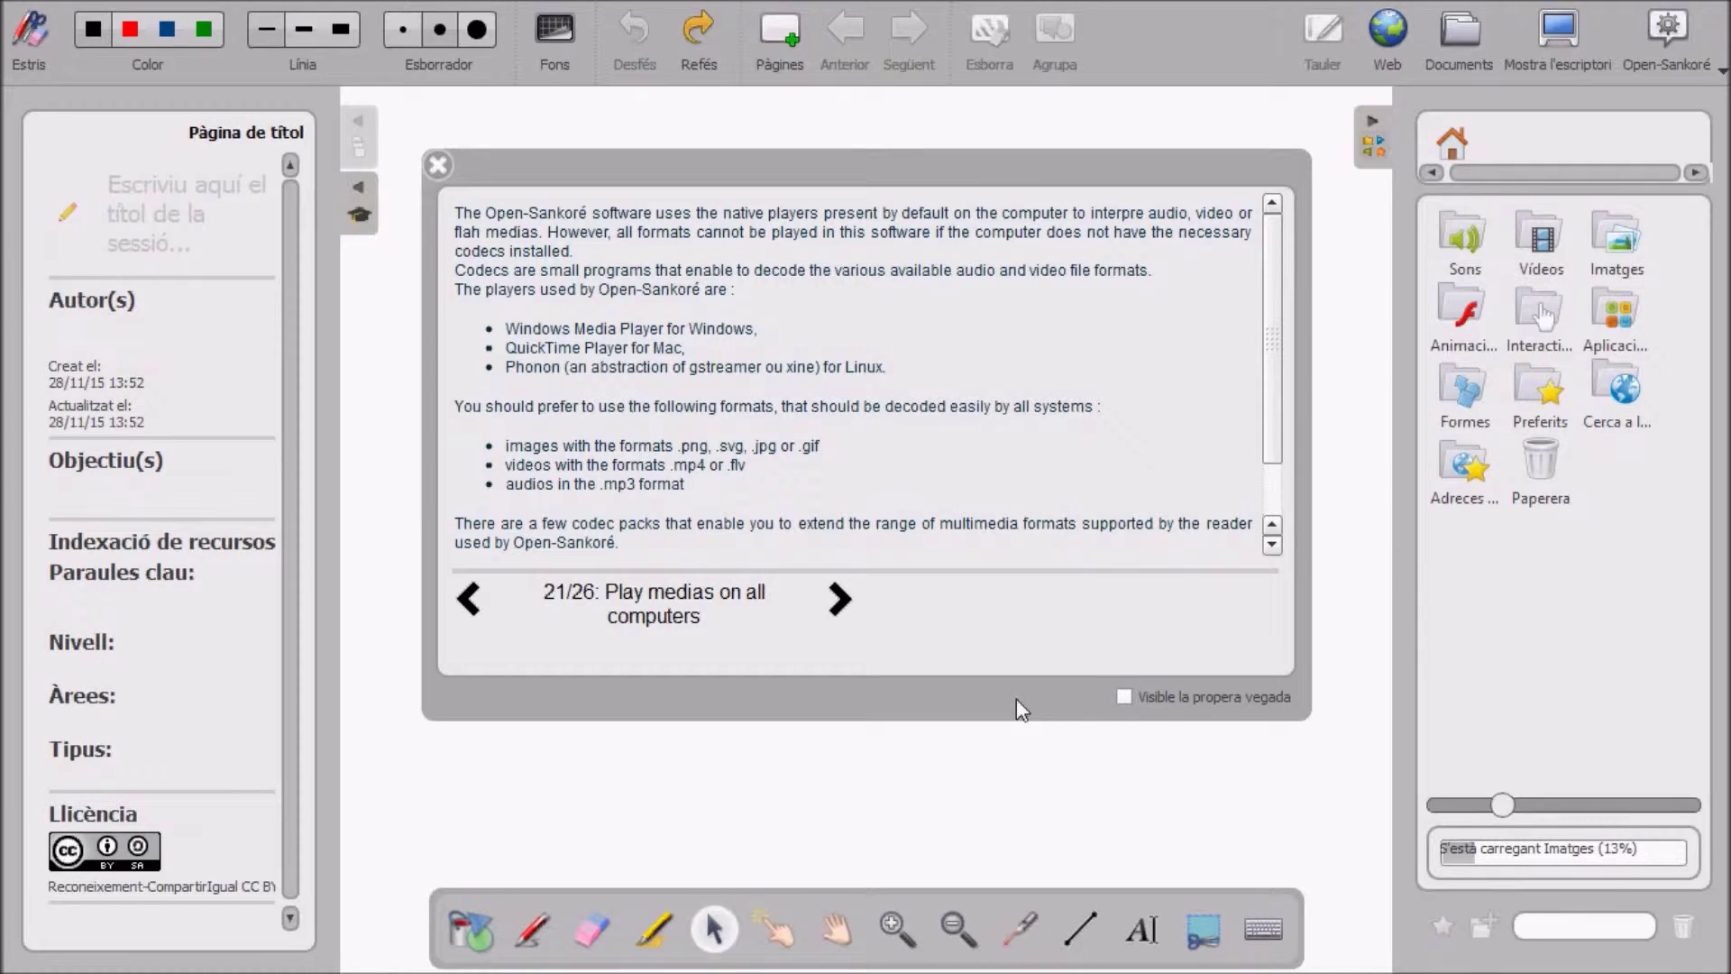
pyautogui.click(437, 165)
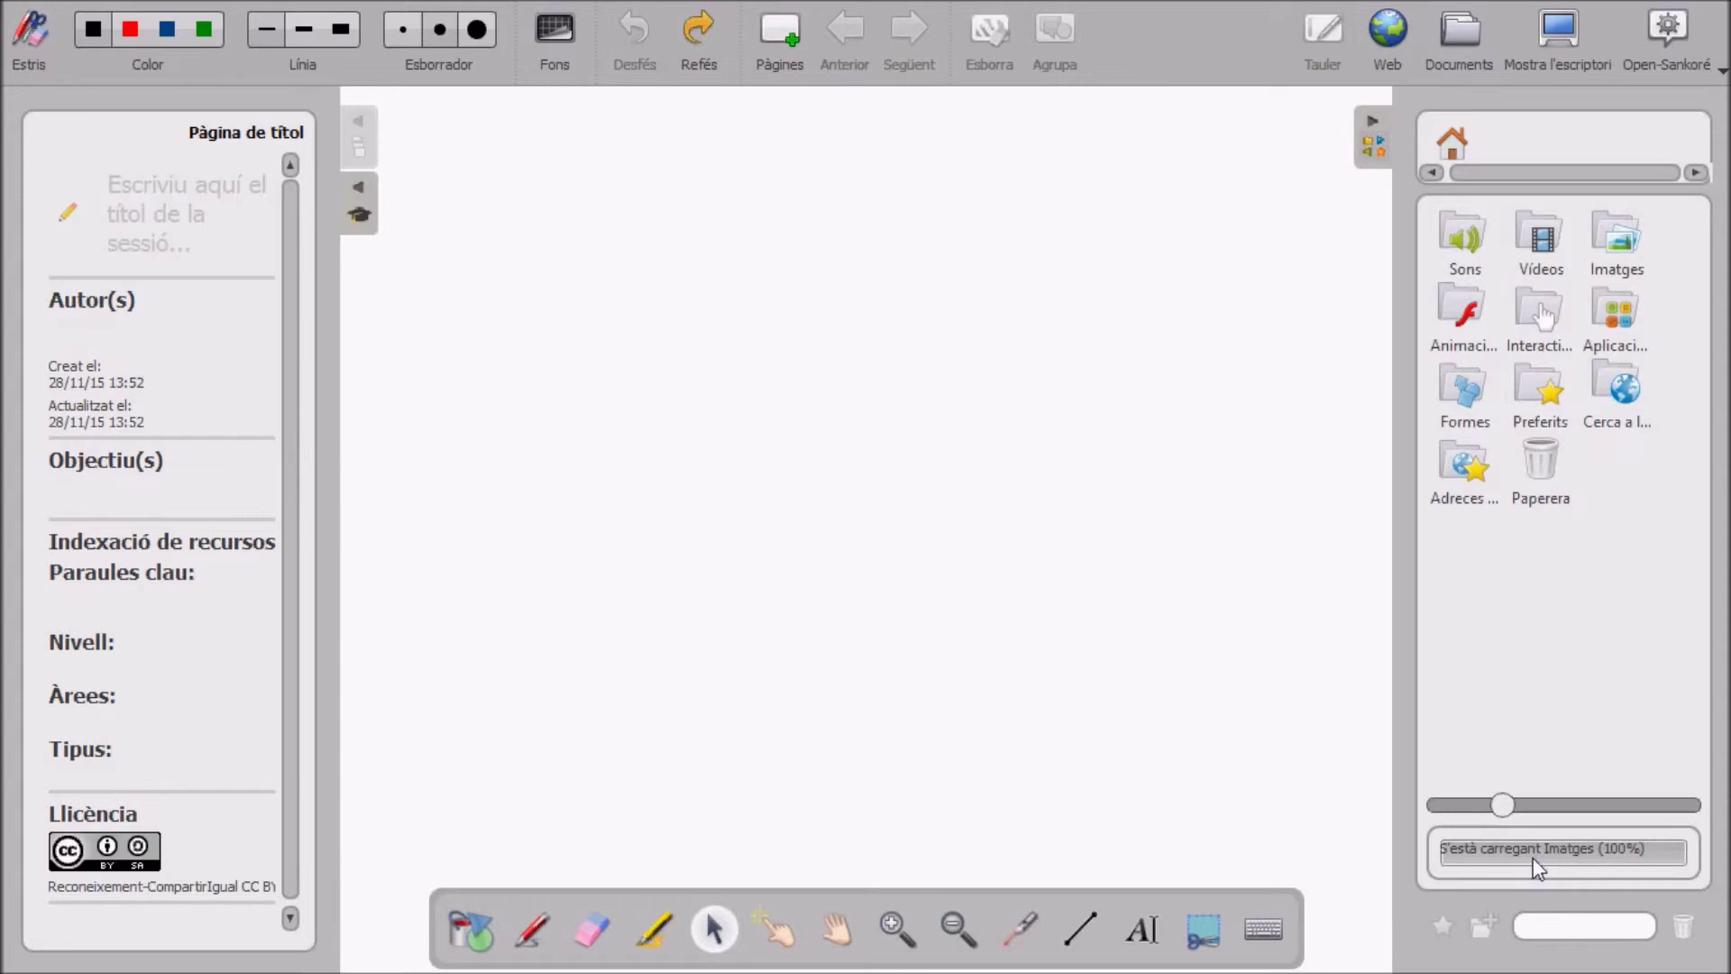
# Step: Look into the Aplicacions gallery, and place the rooster image coq.png from the Animaux folder of Imatges on the page
pyautogui.doubleClick(1620, 312)
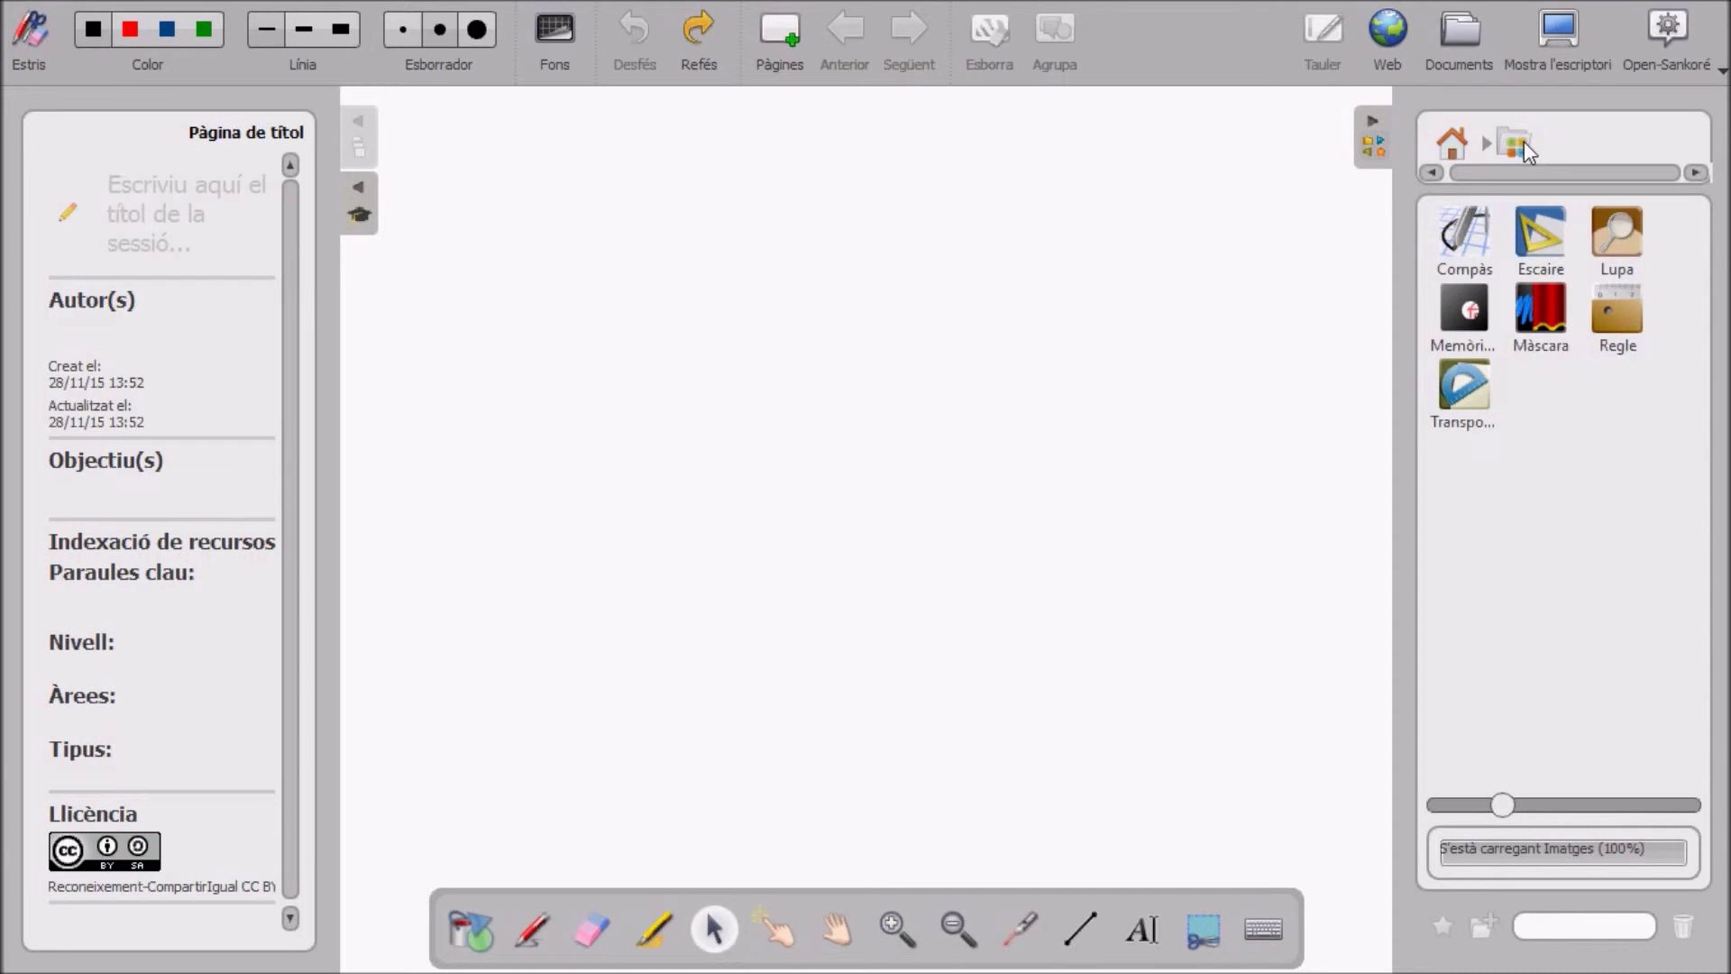
pyautogui.click(1454, 144)
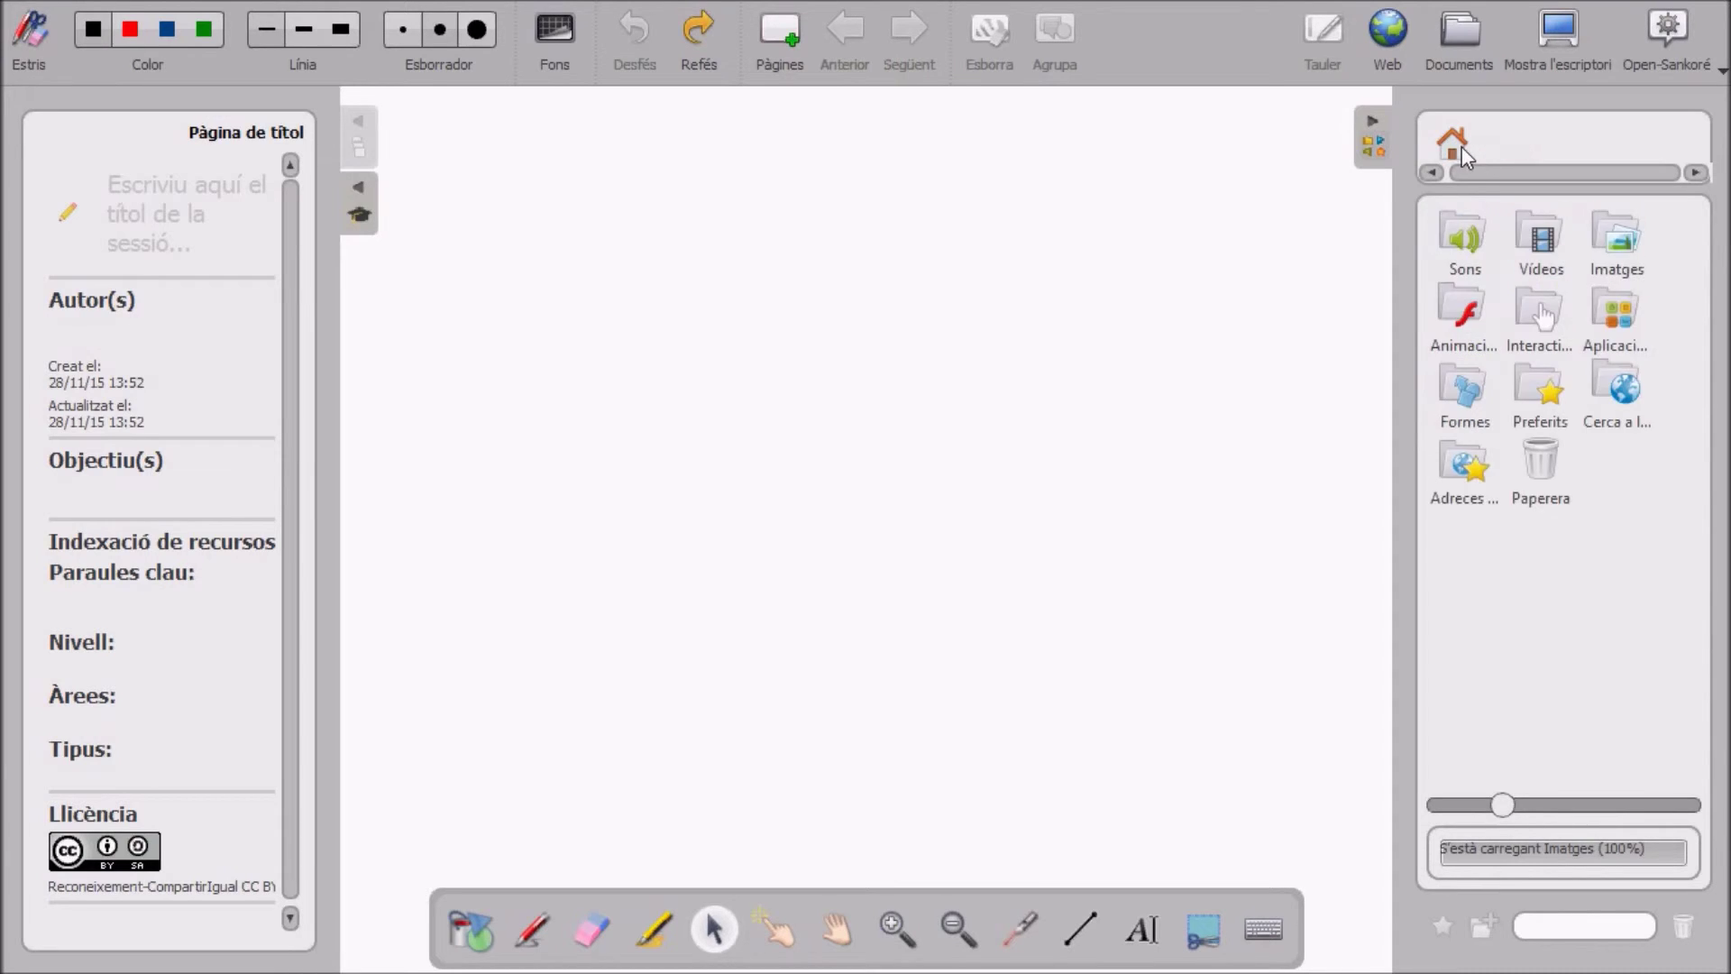
pyautogui.click(1601, 234)
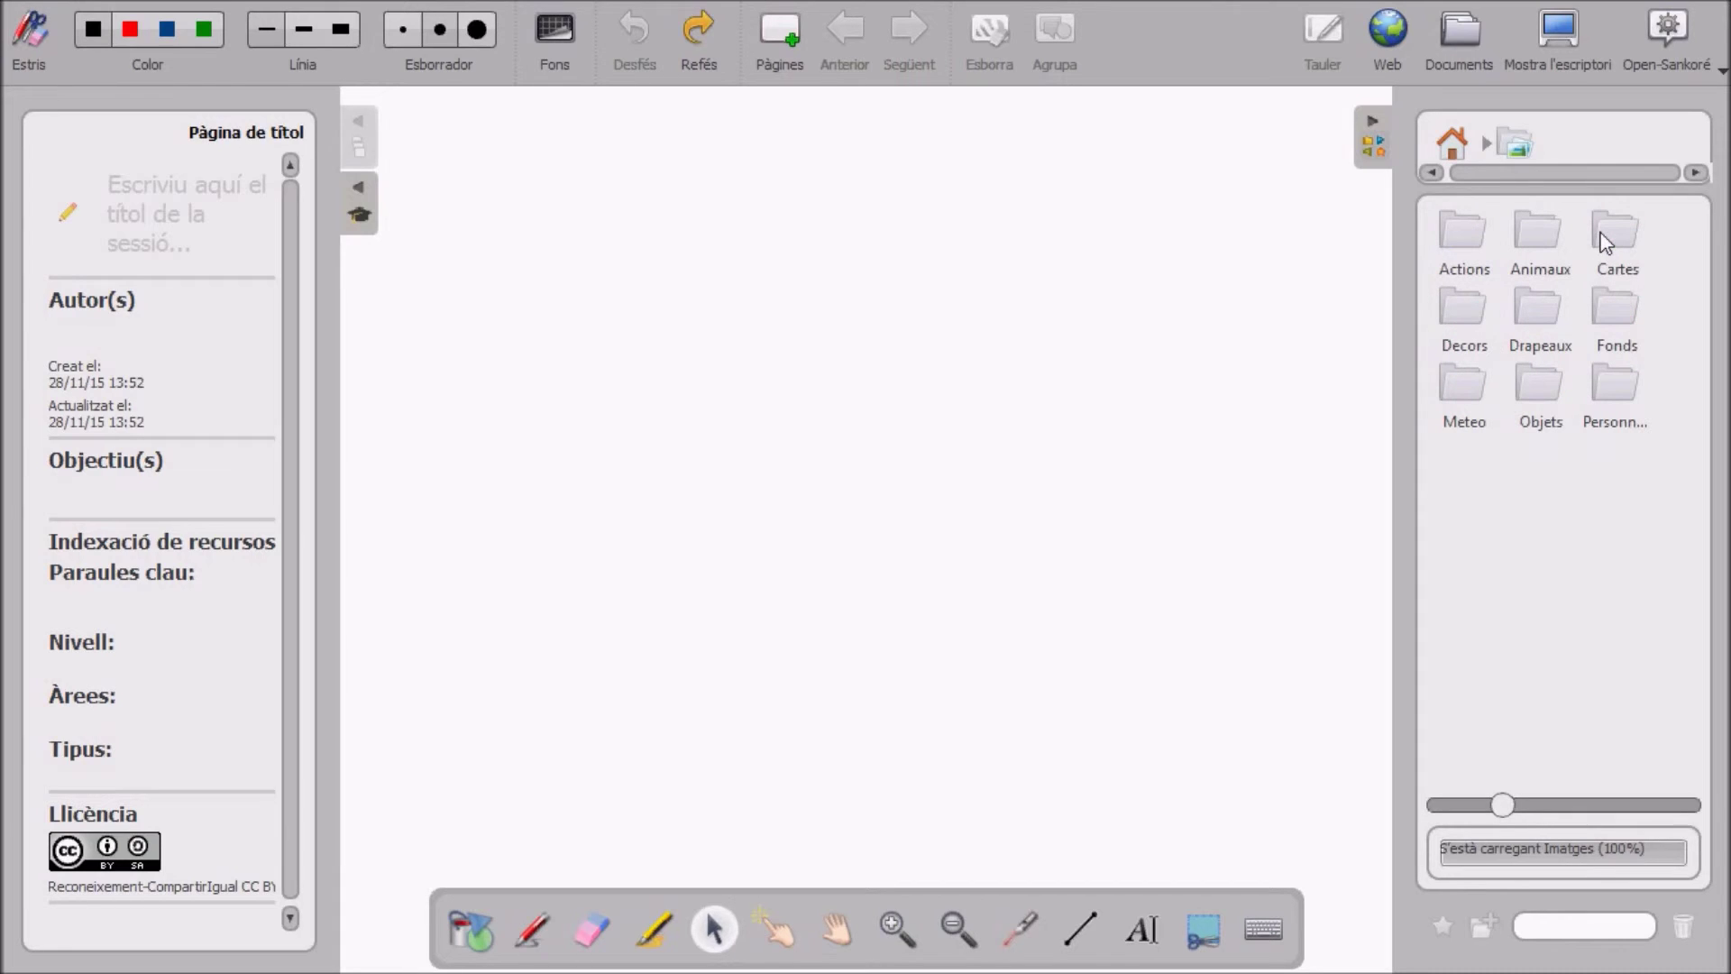
pyautogui.click(1541, 235)
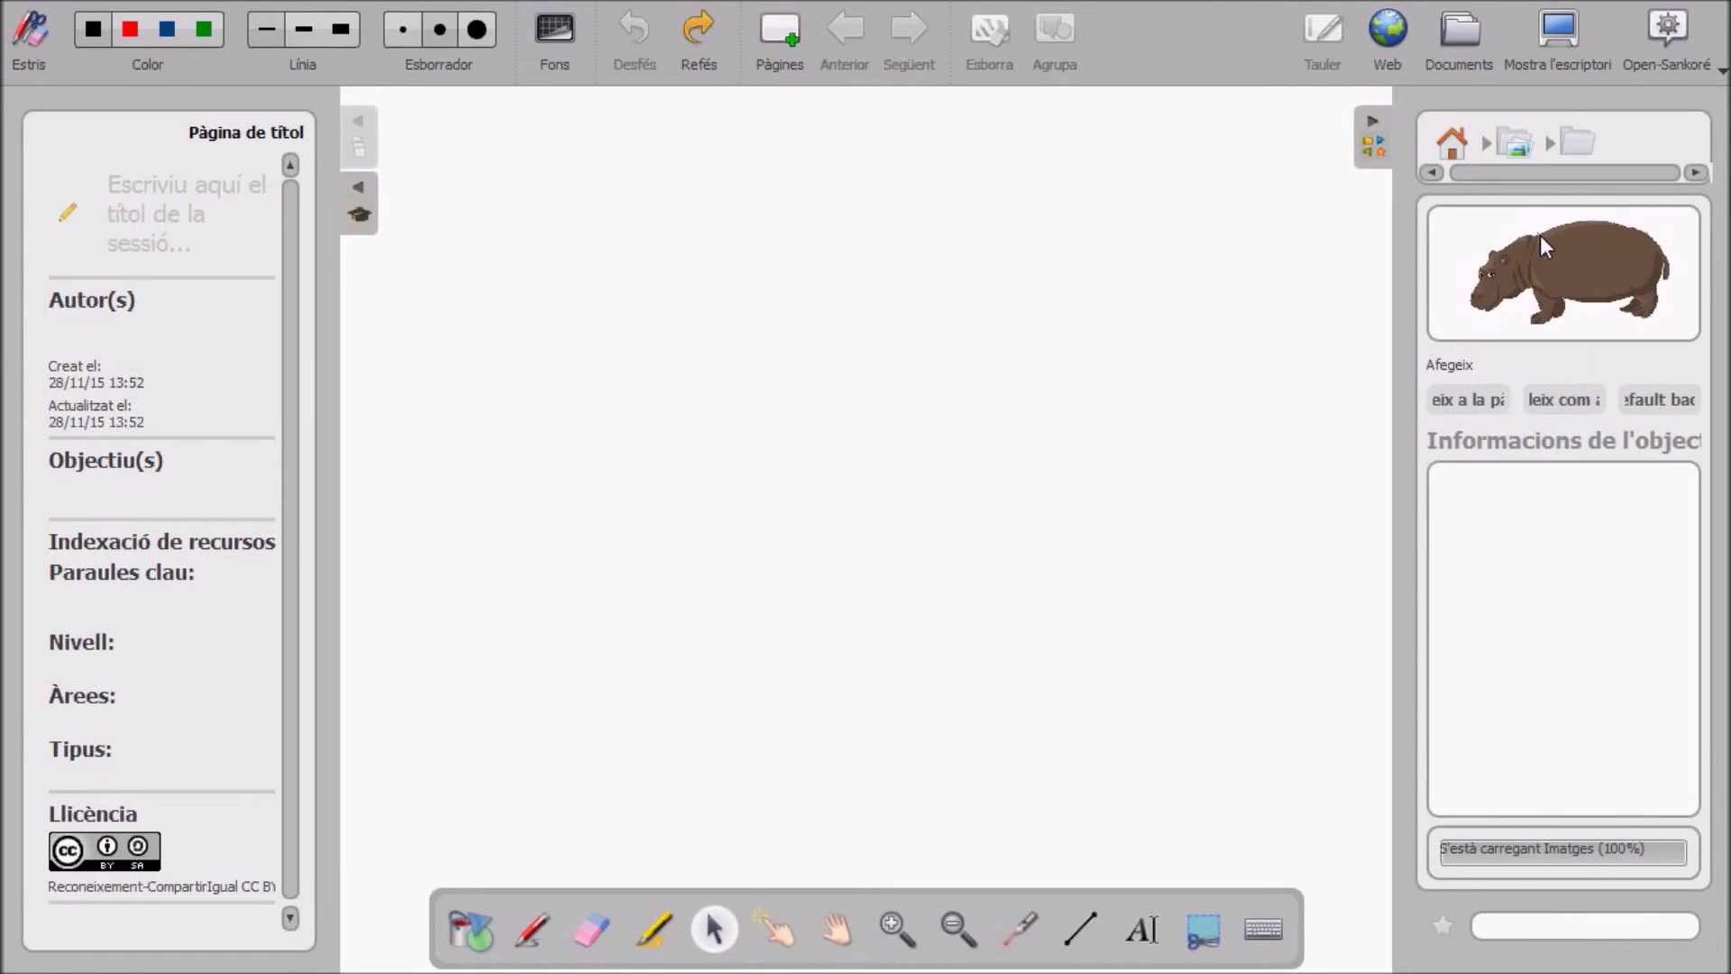
pyautogui.click(1517, 145)
pyautogui.click(1543, 233)
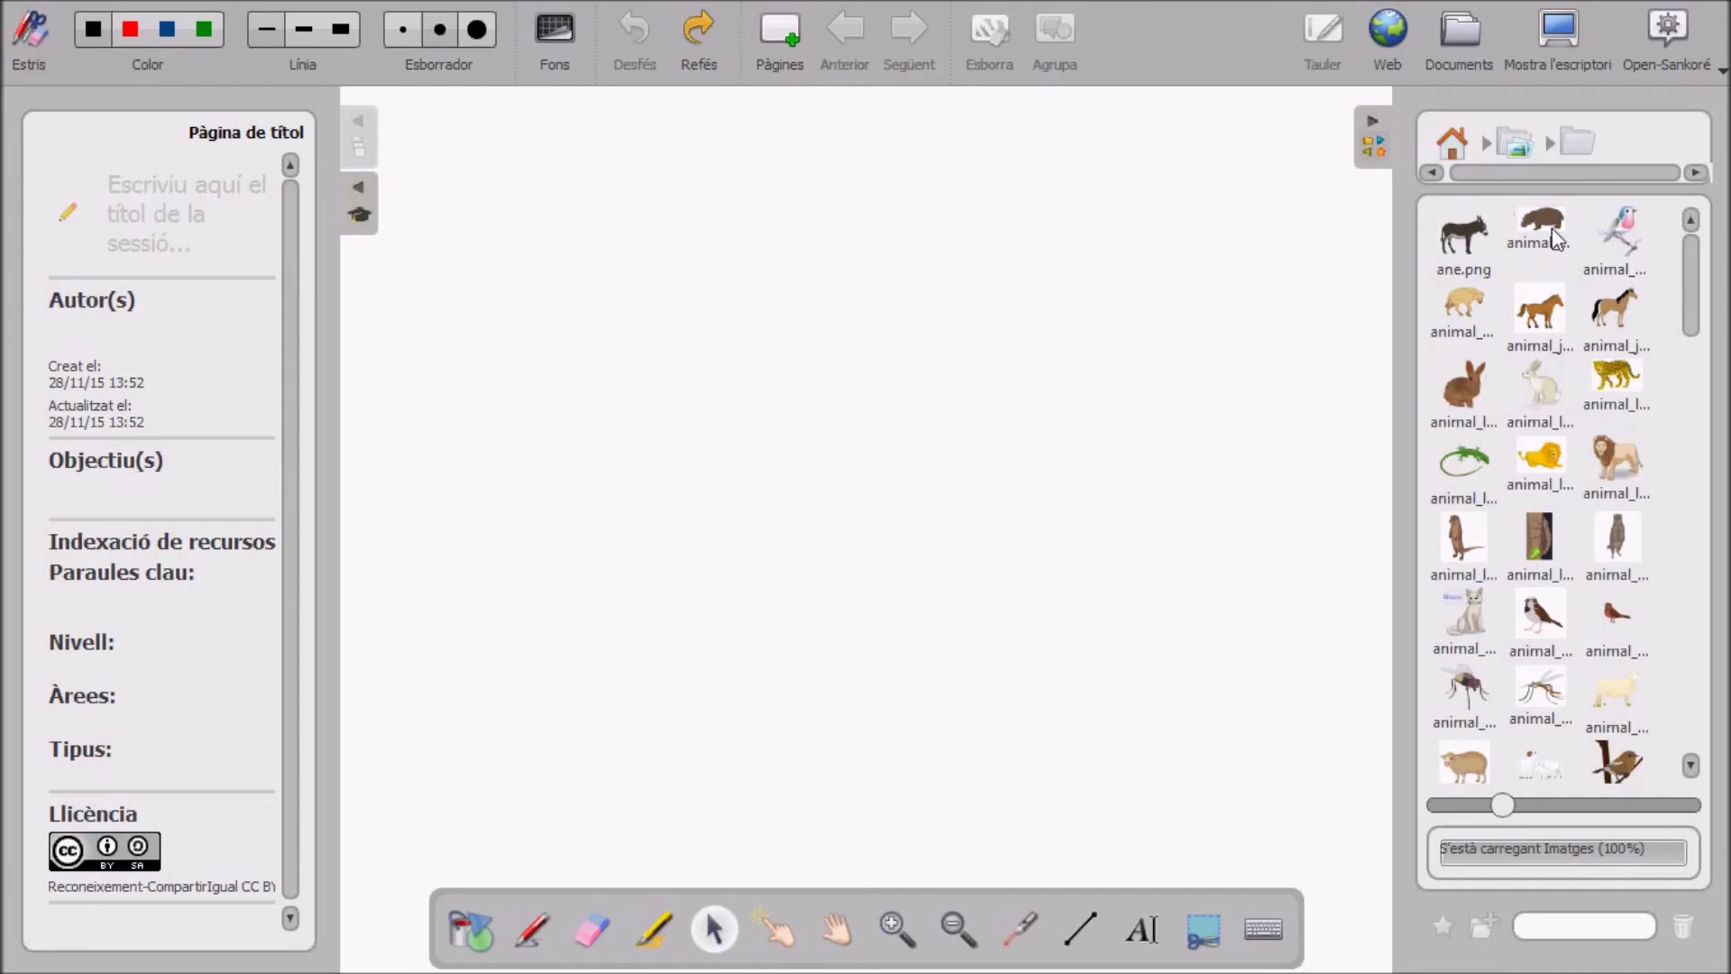
pyautogui.moveTo(1688, 271); pyautogui.dragTo(1664, 532)
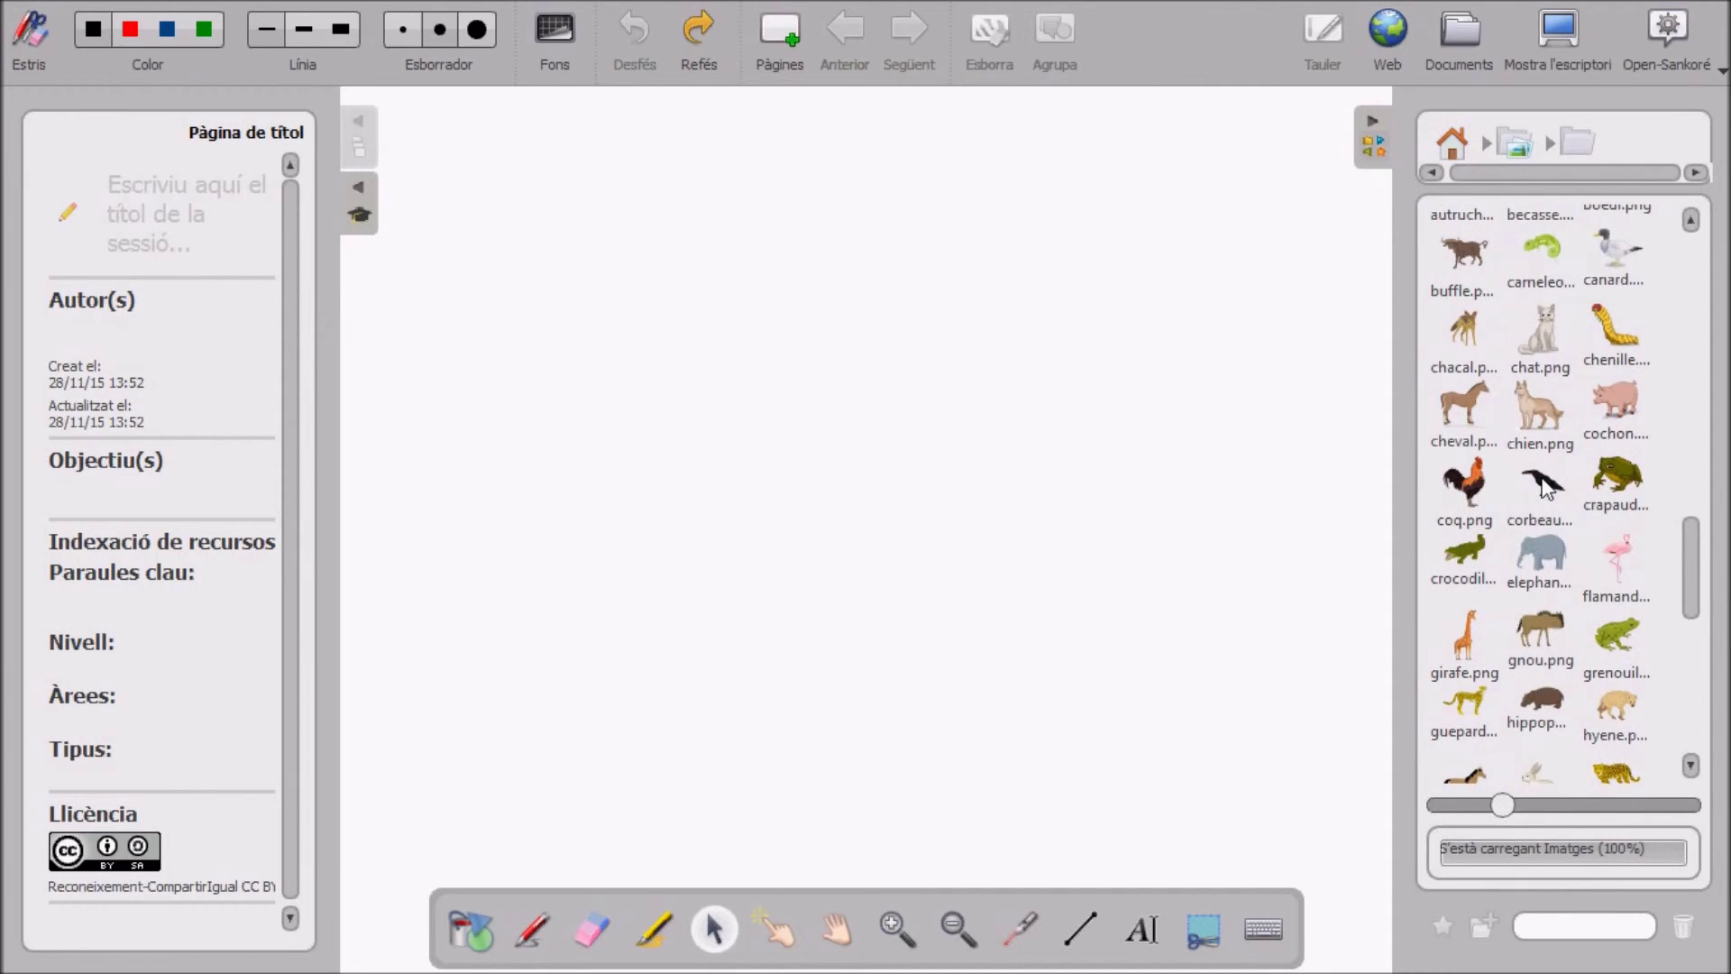
pyautogui.click(1484, 496)
pyautogui.moveTo(785, 483); pyautogui.dragTo(798, 478)
# Step: Place the Abaques application from the Aplicacions gallery on the page and add two balls each to its D and U rods
pyautogui.click(1450, 150)
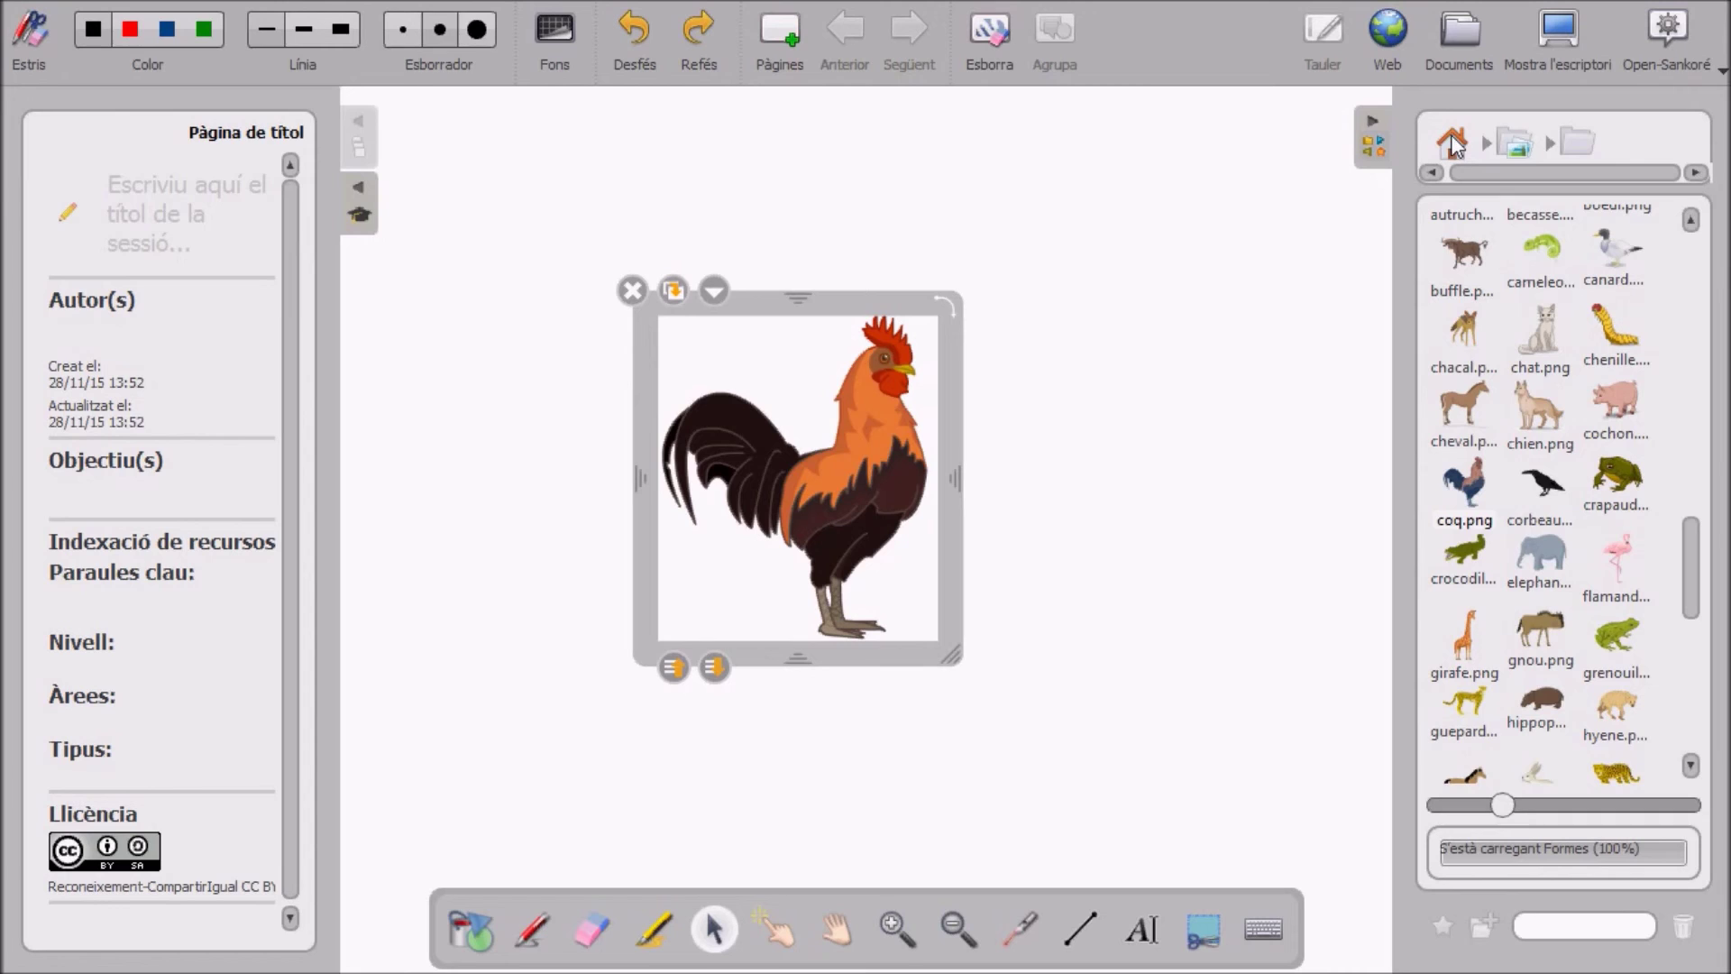
pyautogui.click(1453, 144)
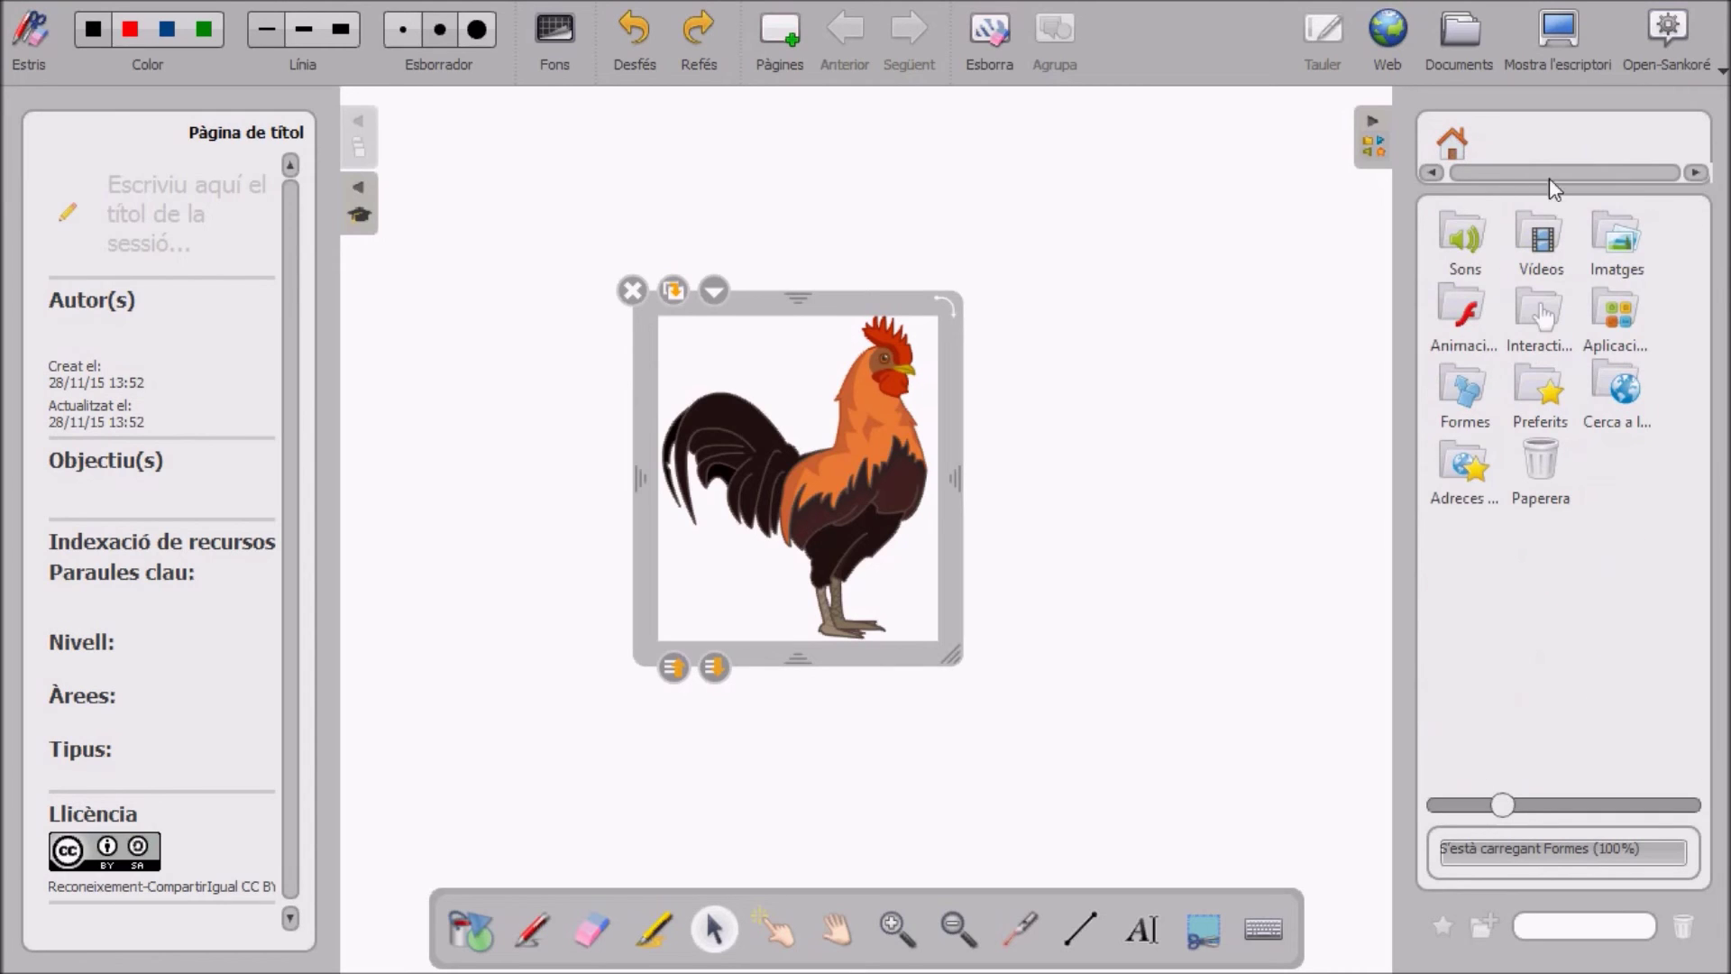
pyautogui.click(1610, 314)
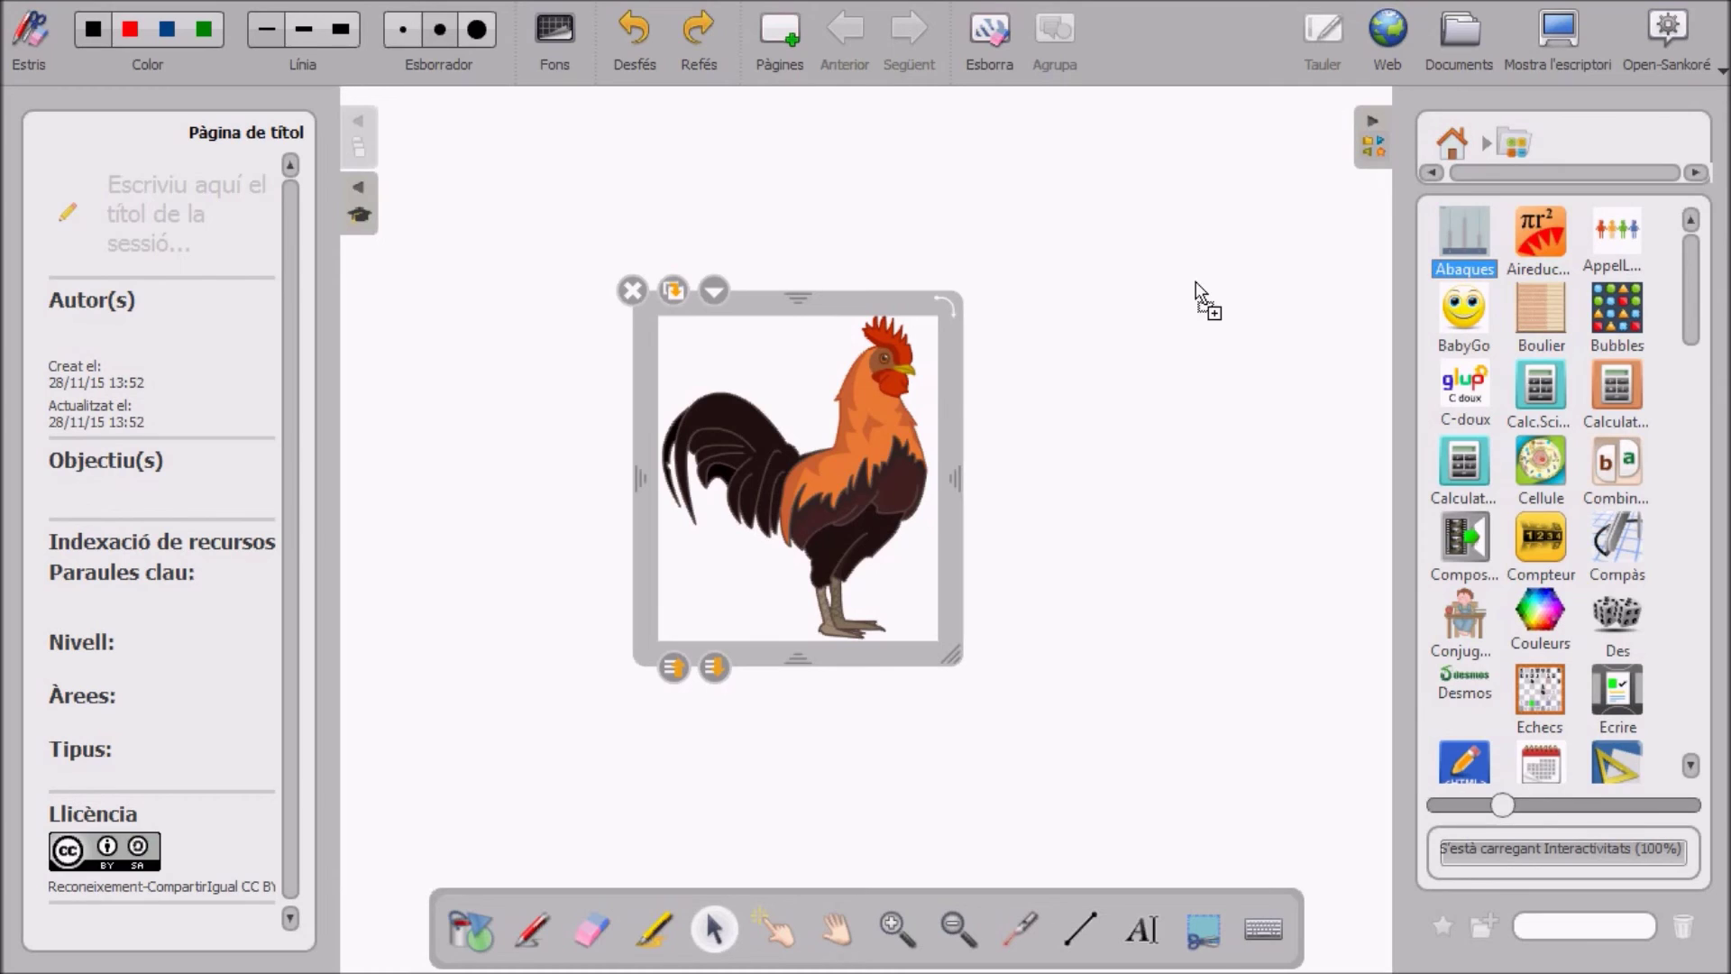
pyautogui.moveTo(933, 368); pyautogui.dragTo(933, 366)
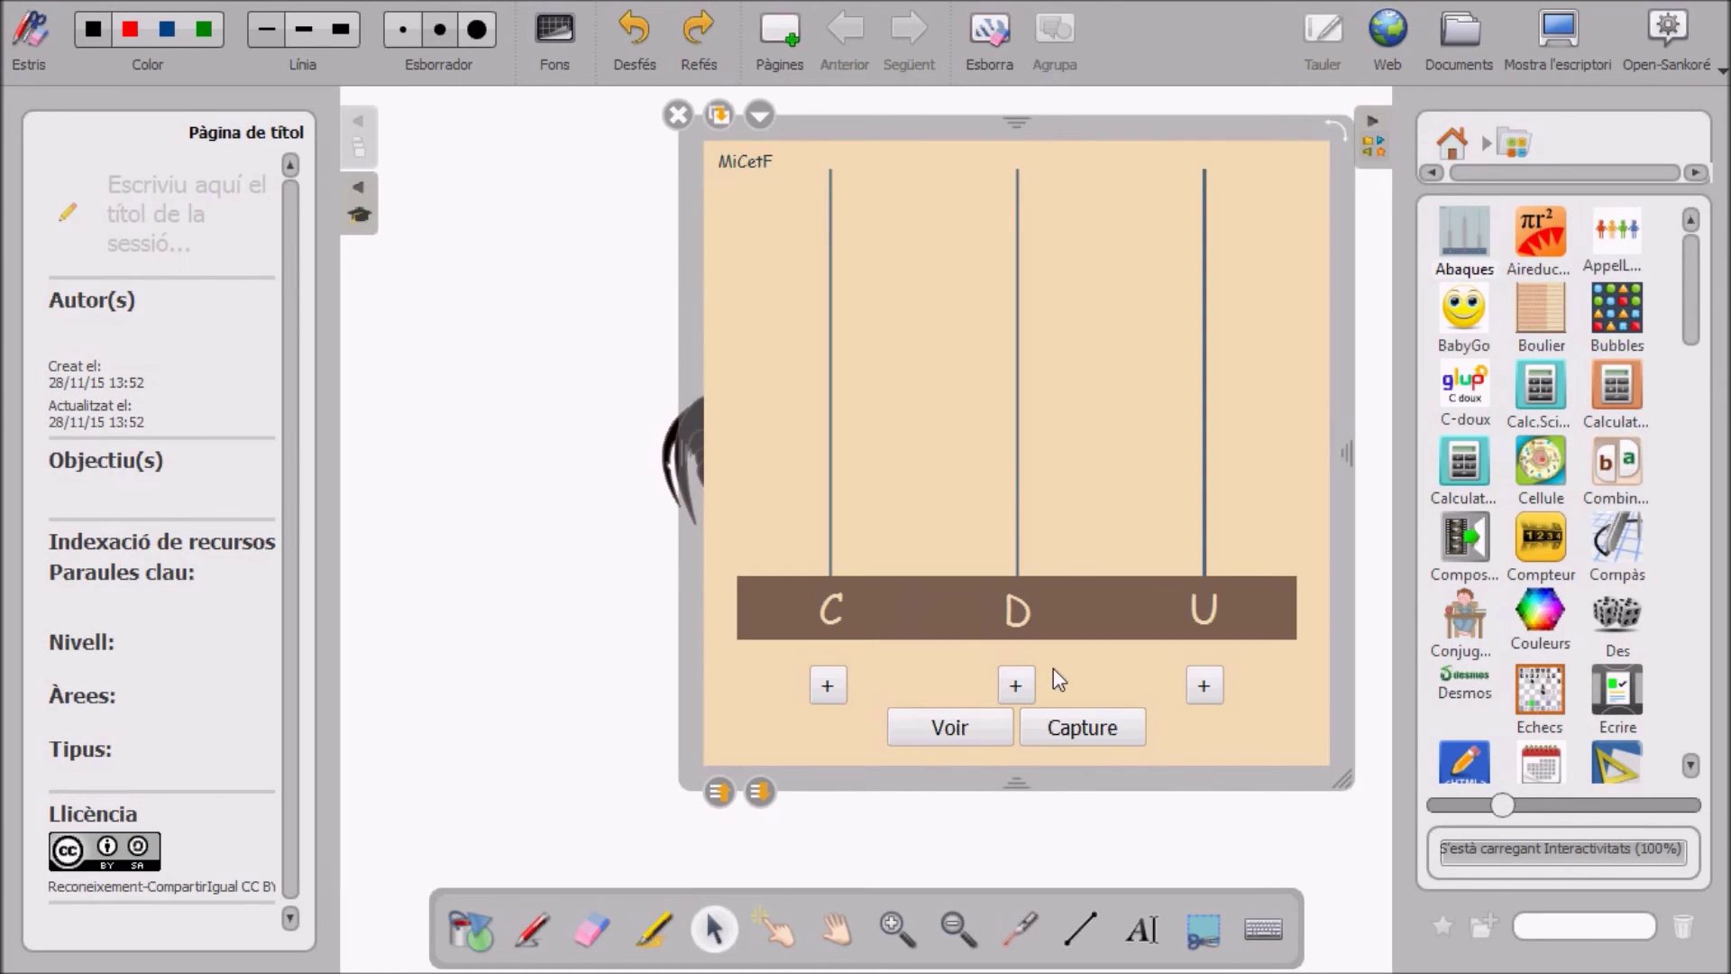
pyautogui.click(1016, 684)
pyautogui.click(1016, 685)
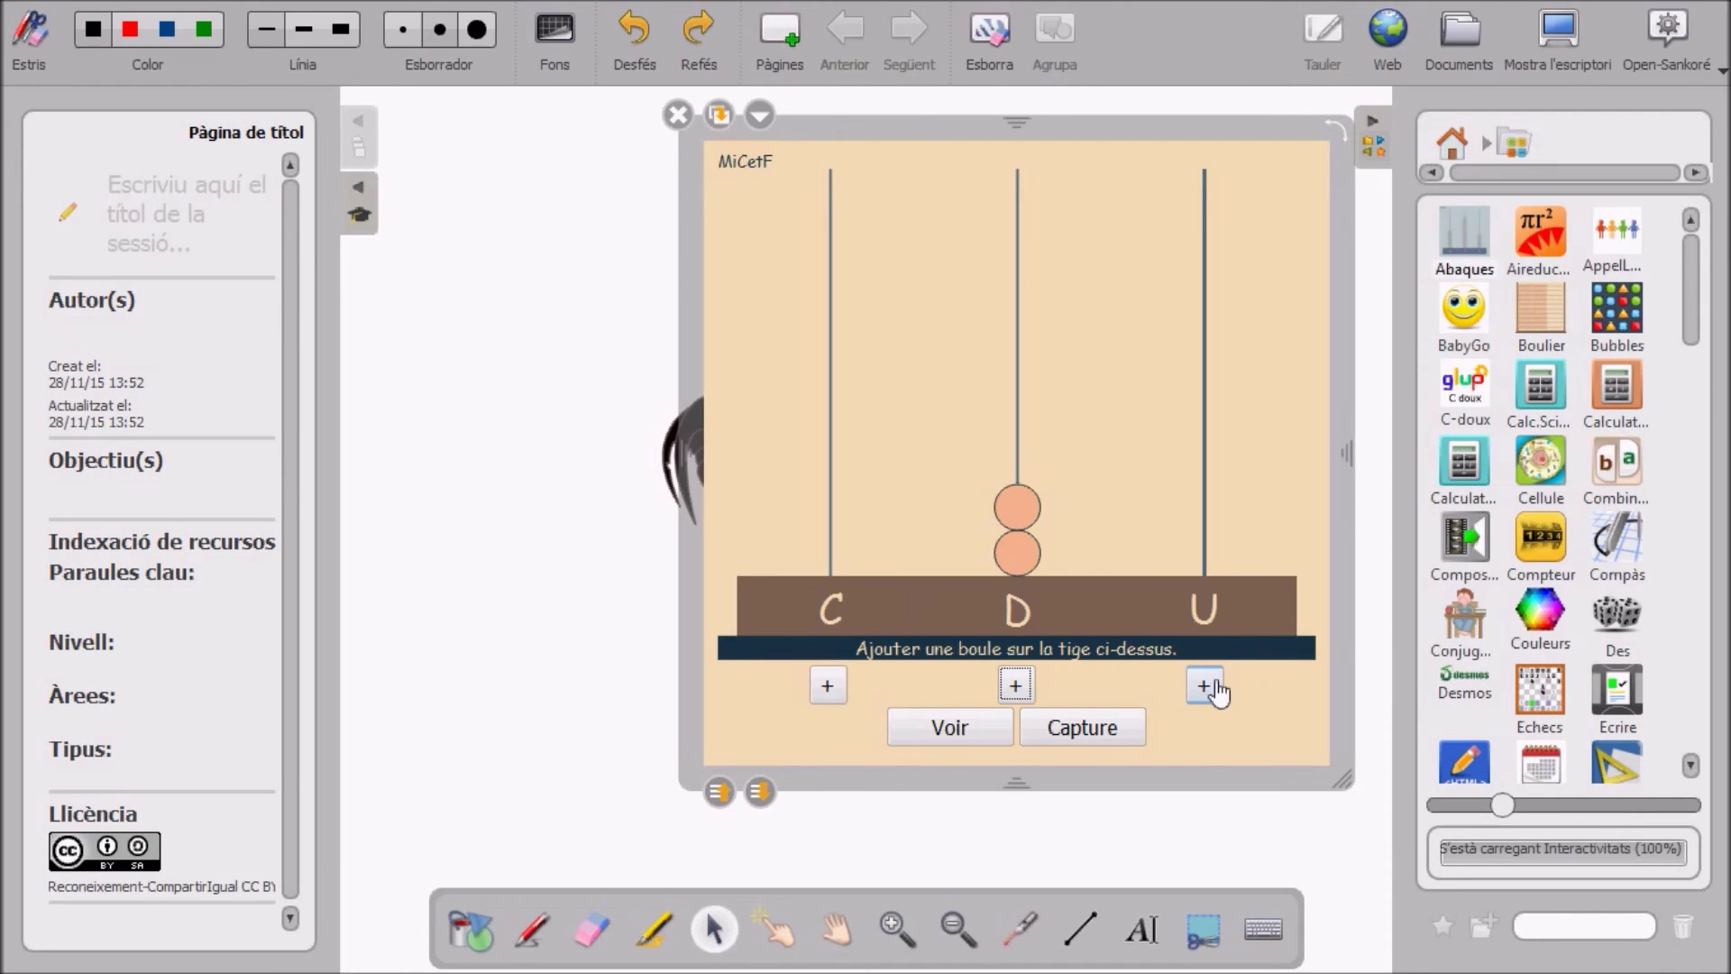
pyautogui.click(1205, 685)
pyautogui.click(1205, 685)
# Step: Quit Open-Sankoré and return to the desktop
pyautogui.click(1723, 72)
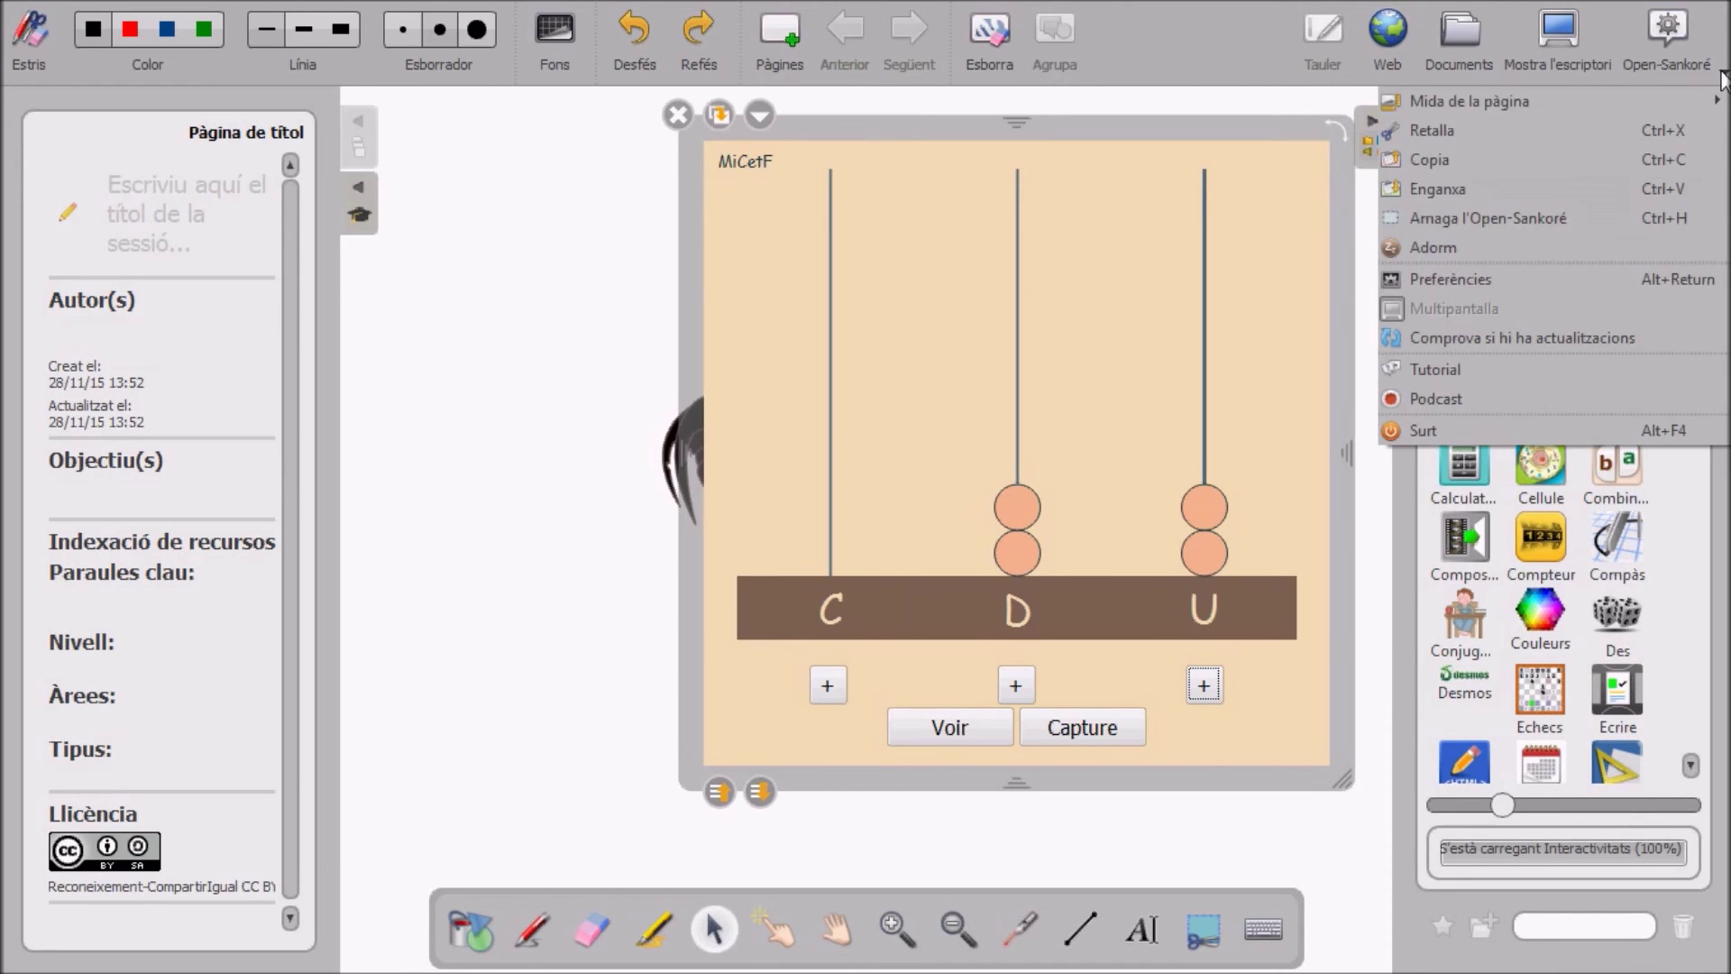
pyautogui.click(1398, 435)
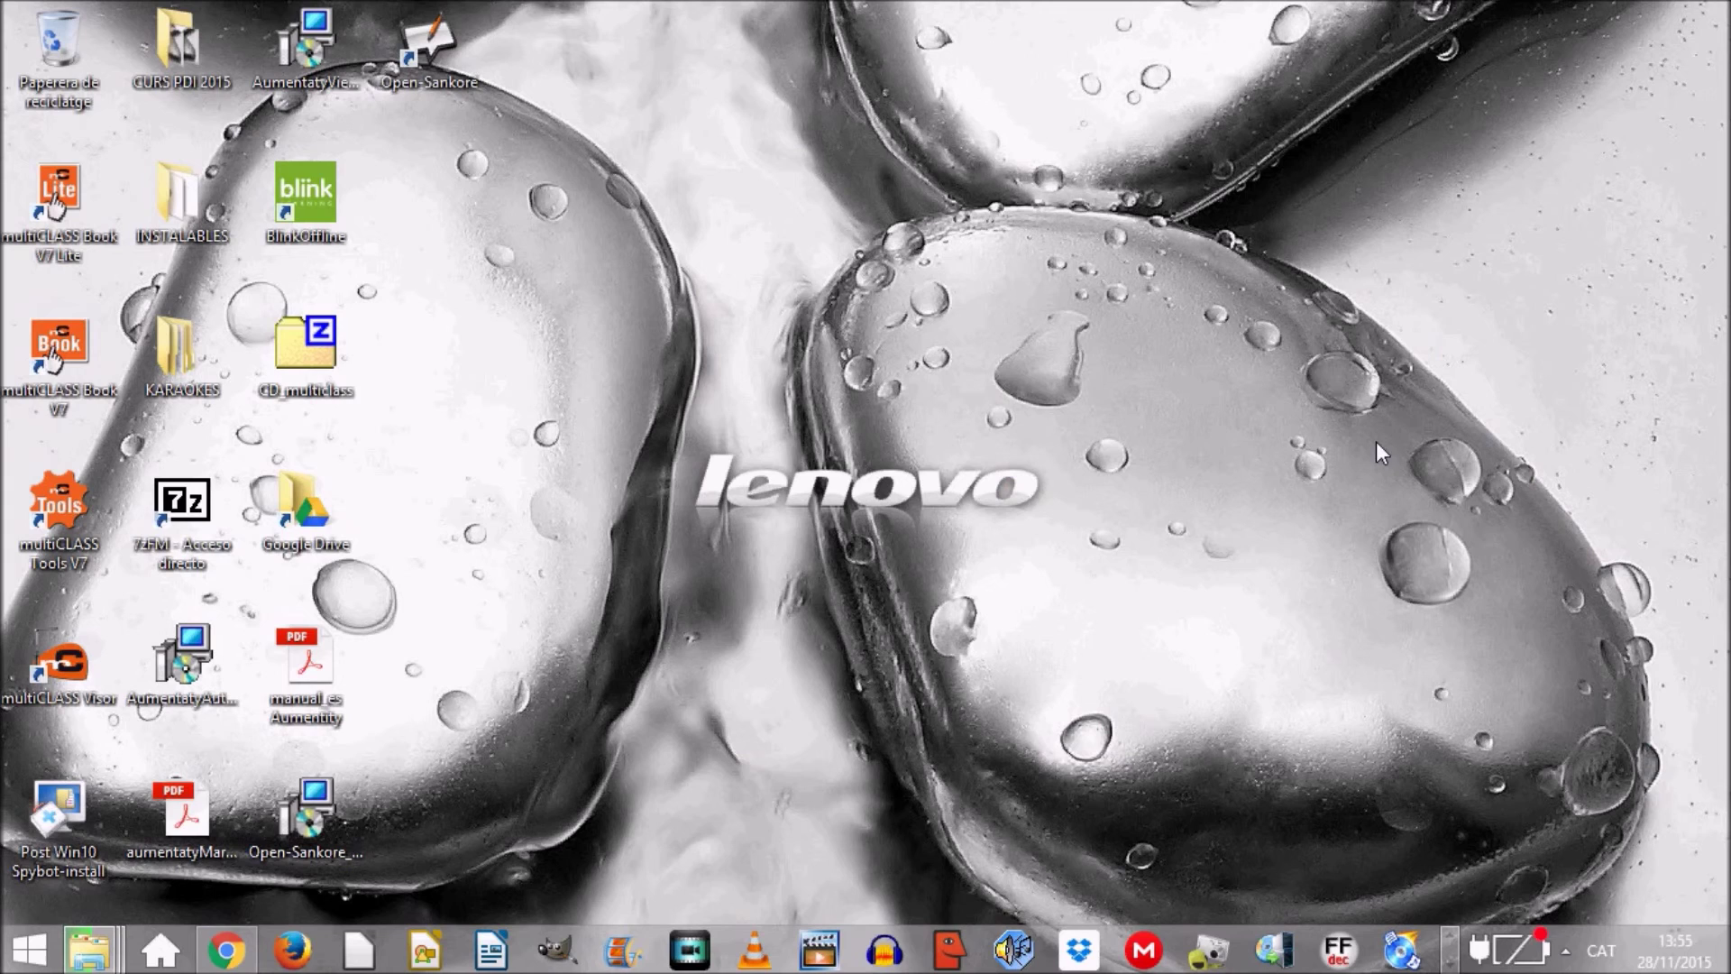